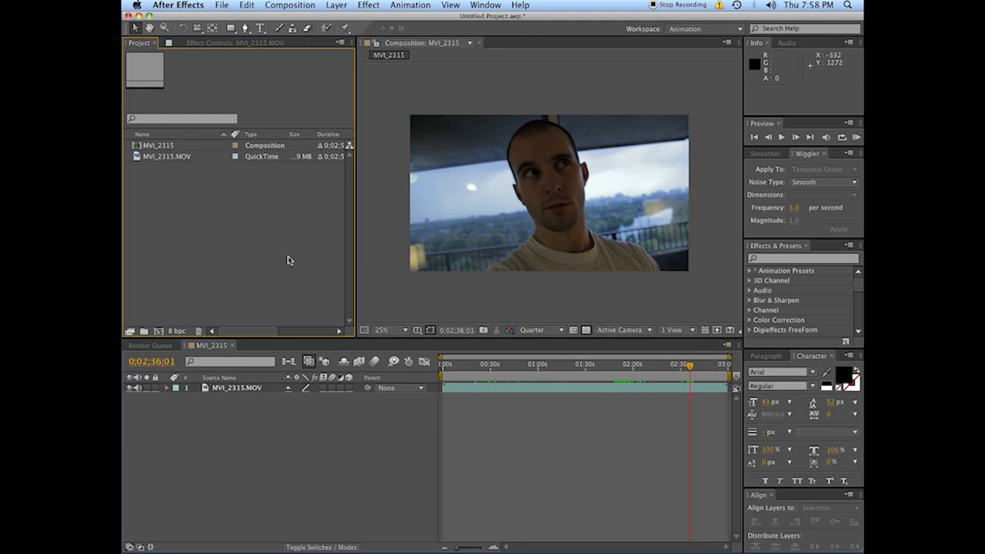
Step: Check that MVI_2315.MOV is 1920 x 1080 at 29.97 fps, then activate the composition timeline
left_click(178, 158)
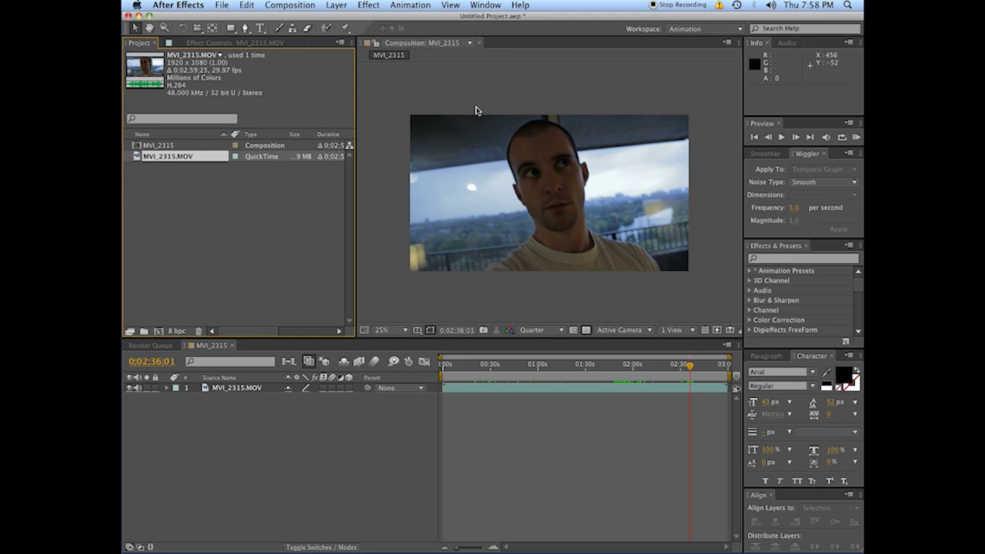
left_click(310, 491)
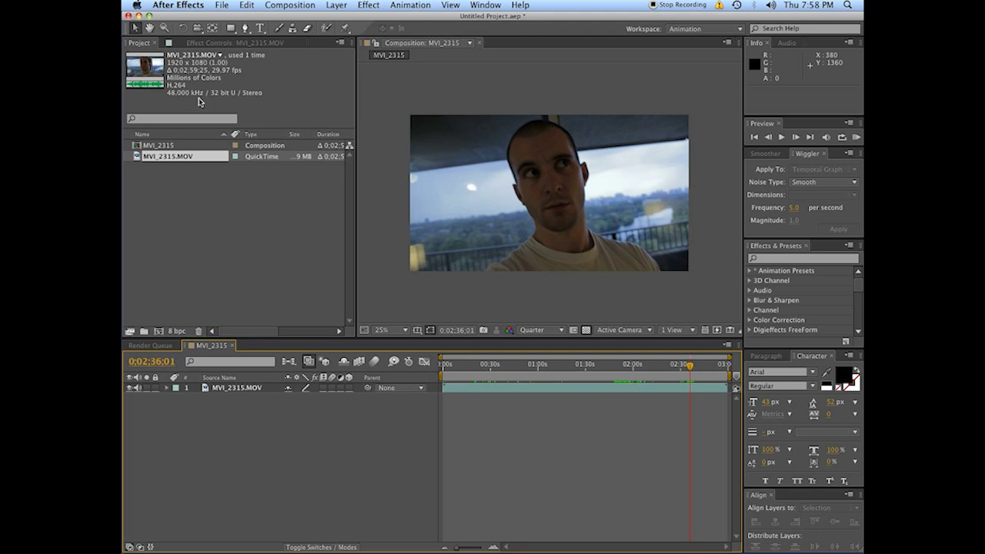
Step: Add a full-frame black solid layer above the footage
right_click(213, 453)
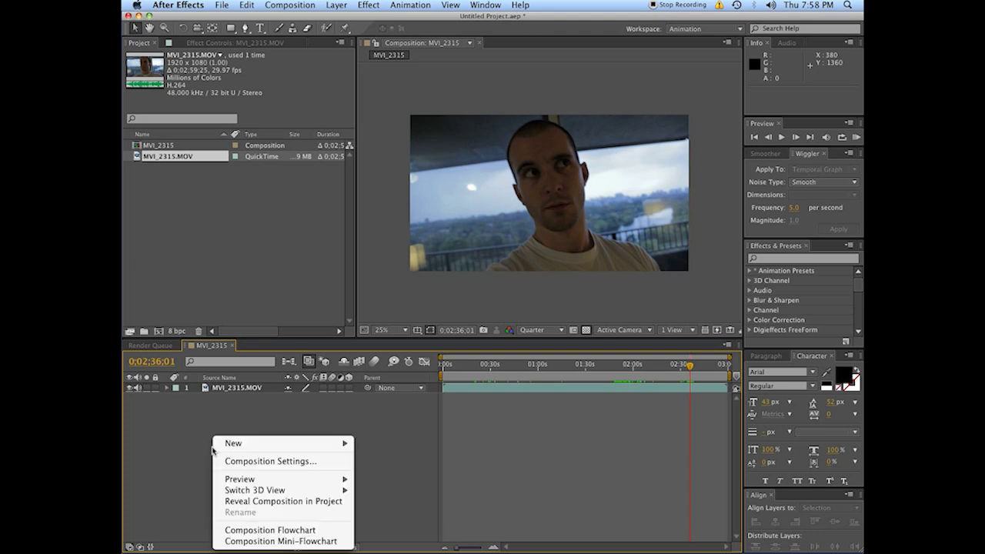
mouse_move(323, 443)
left_click(384, 477)
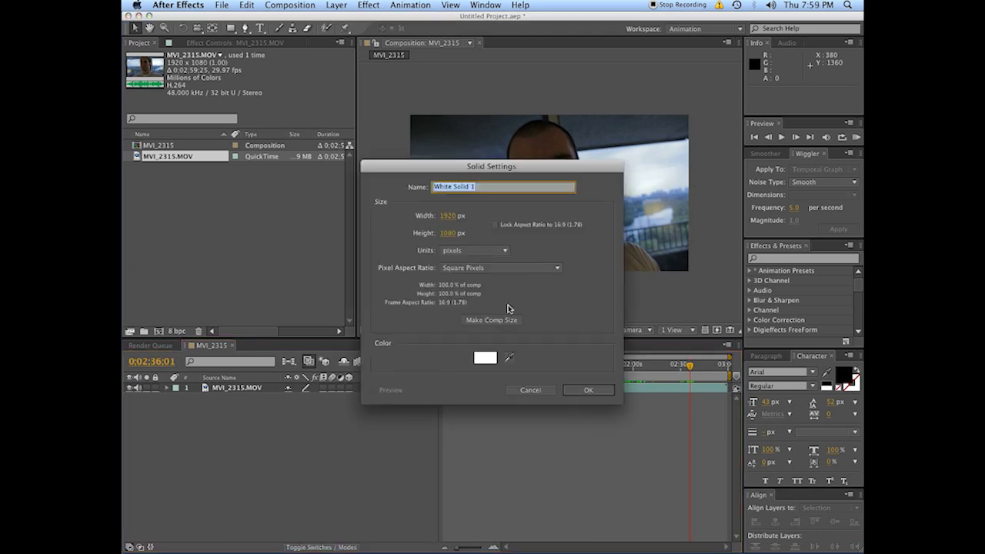
left_click(485, 355)
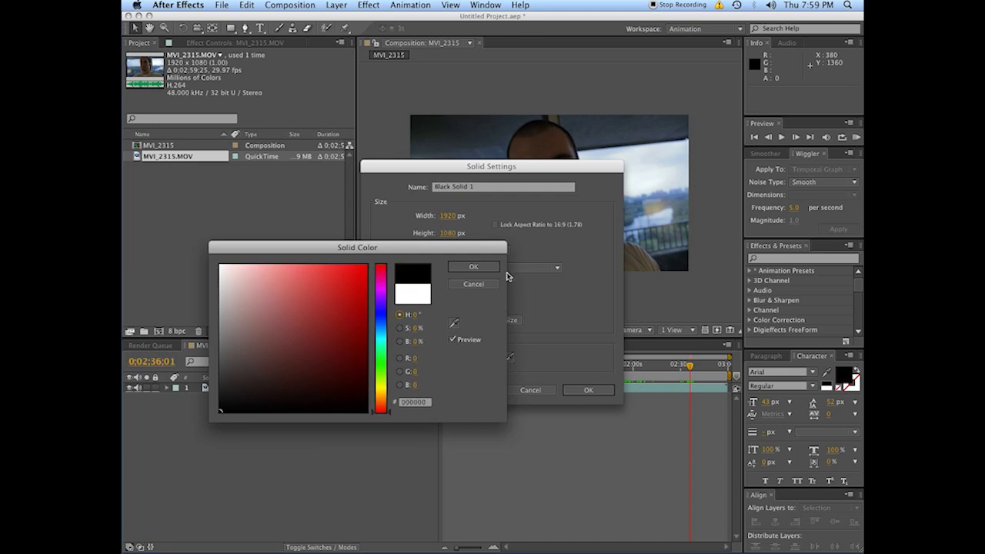
left_click(473, 266)
left_click(585, 390)
Step: Give Black Solid 1 an ellipse mask fitted to the whole frame
left_click(359, 456)
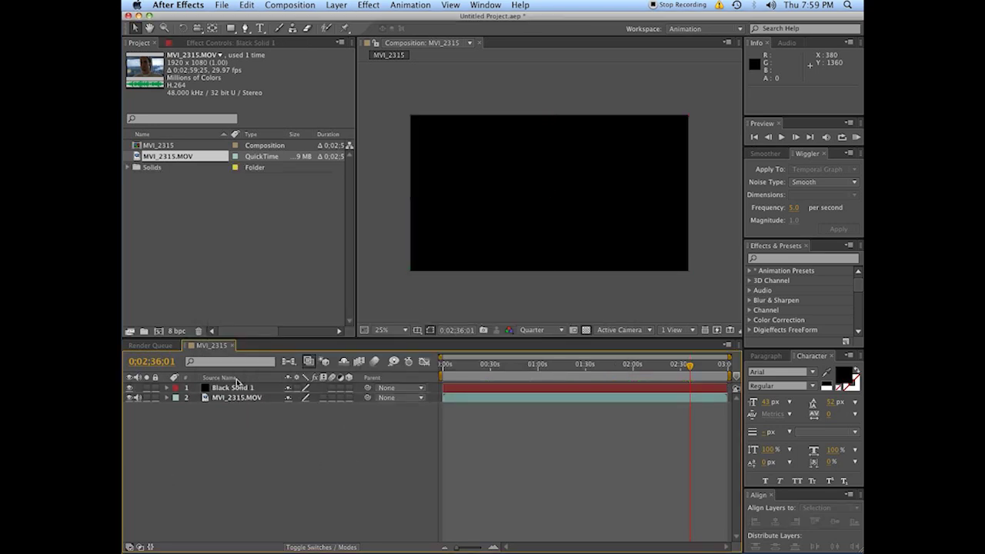
left_click(233, 388)
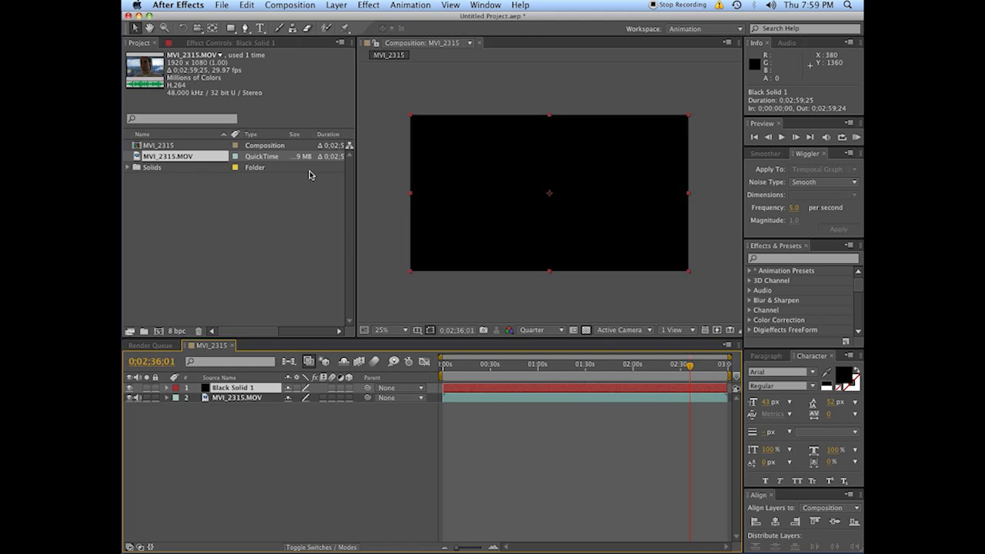
key("F2")
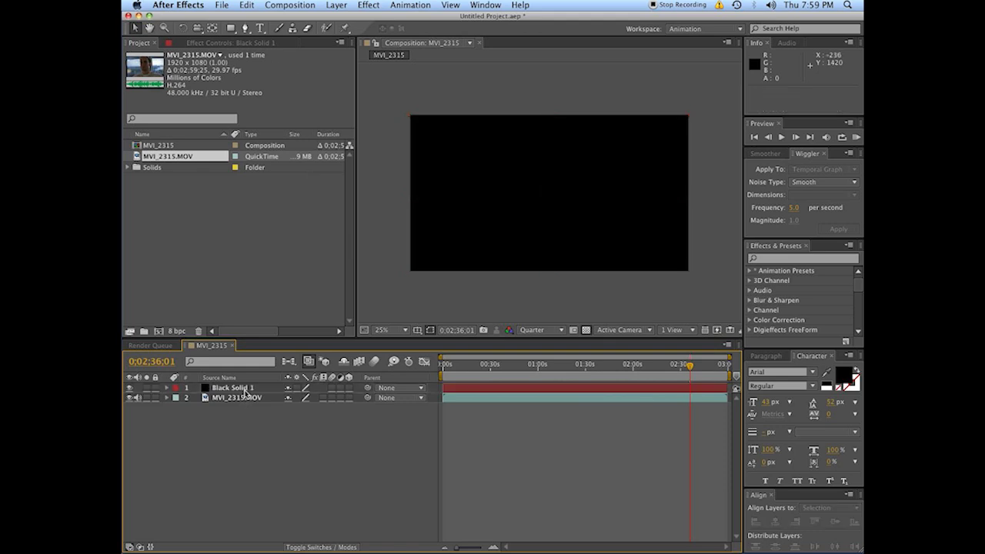
left_click(245, 390)
left_click_drag(231, 28, 261, 57)
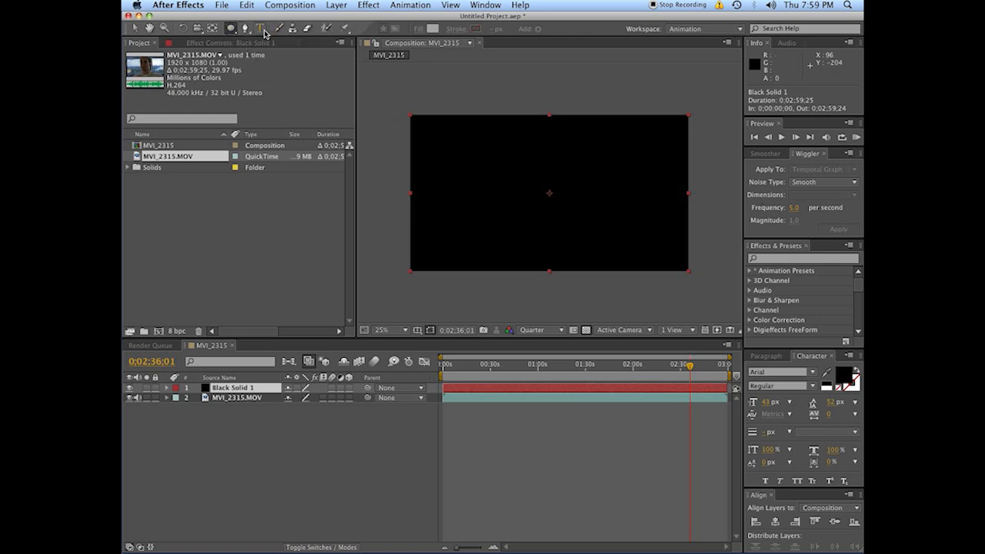
double_click(233, 28)
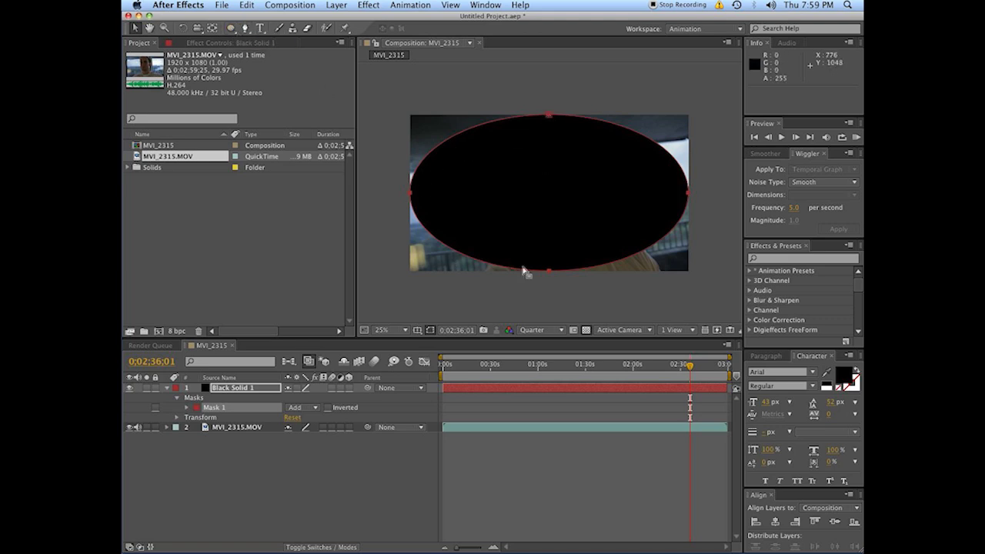
key("super+z")
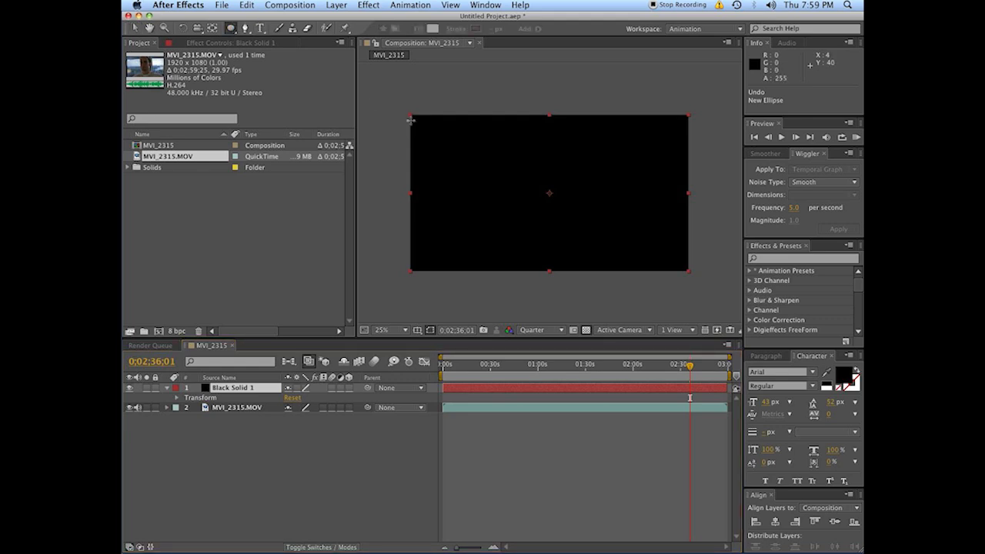
left_click_drag(408, 114, 702, 307)
key("super+z")
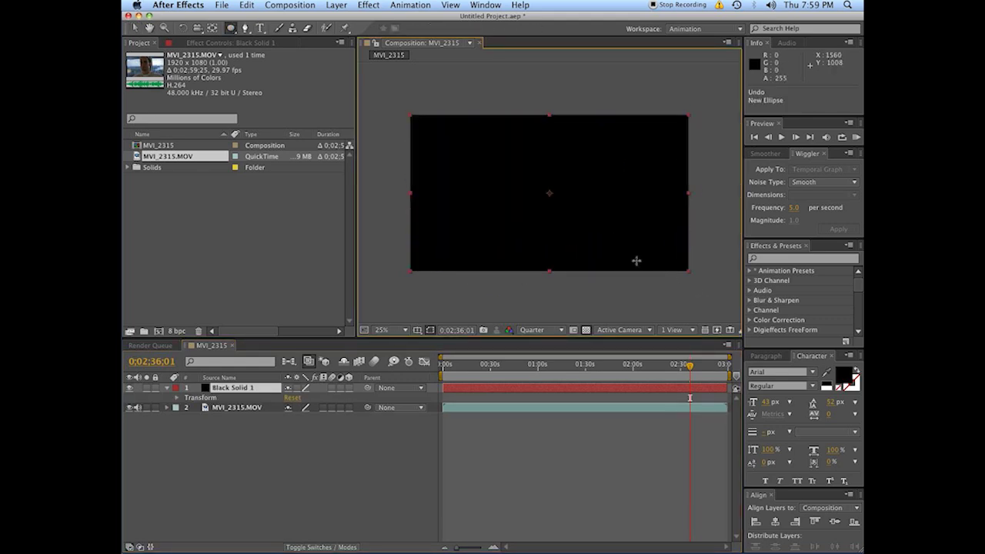
left_click(234, 29)
double_click(234, 29)
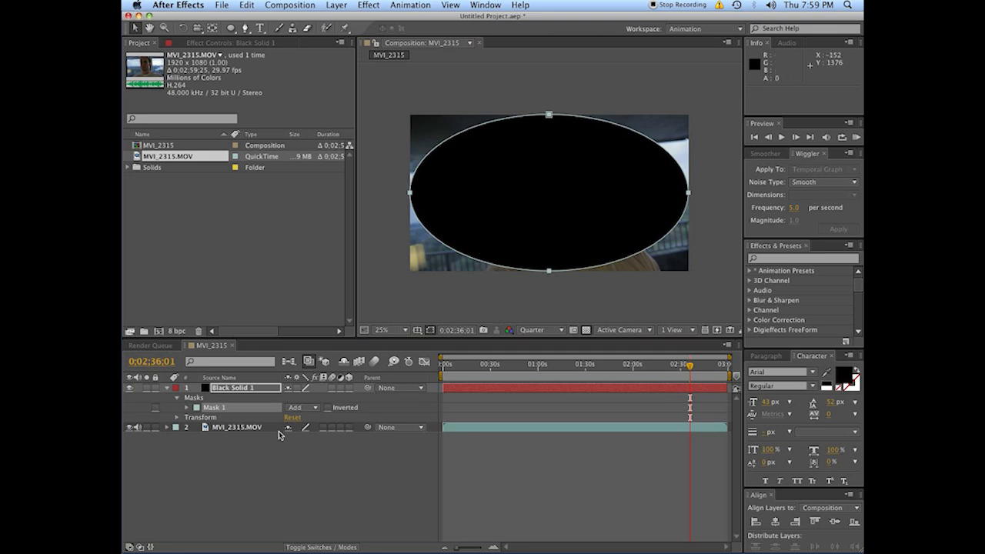
Step: Set Mask 1's mode to Subtract
left_click(178, 397)
left_click(313, 409)
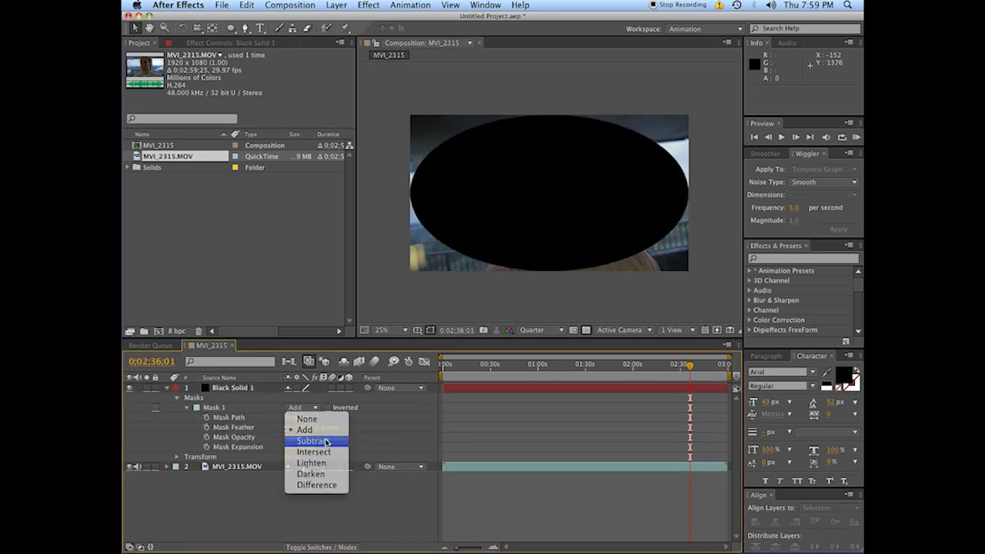
left_click(313, 440)
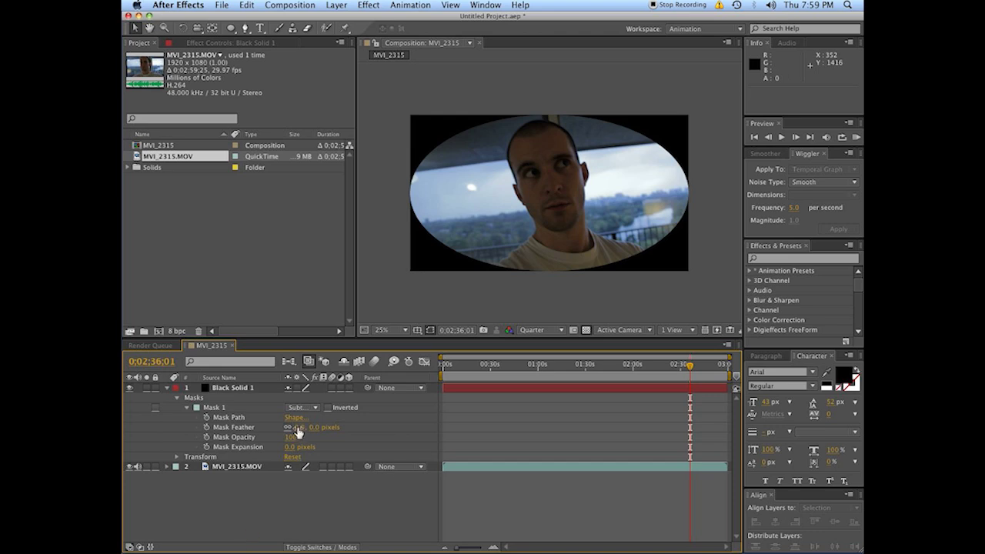
Step: Feather Mask 1 to 360 pixels and expand it outward
left_click_drag(298, 433, 476, 433)
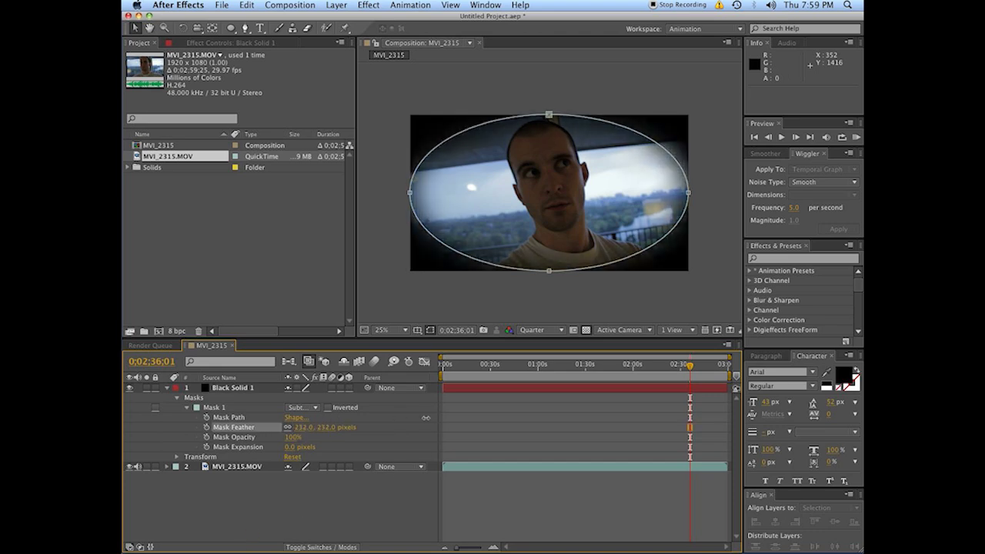
left_click(304, 427)
mouse_move(296, 542)
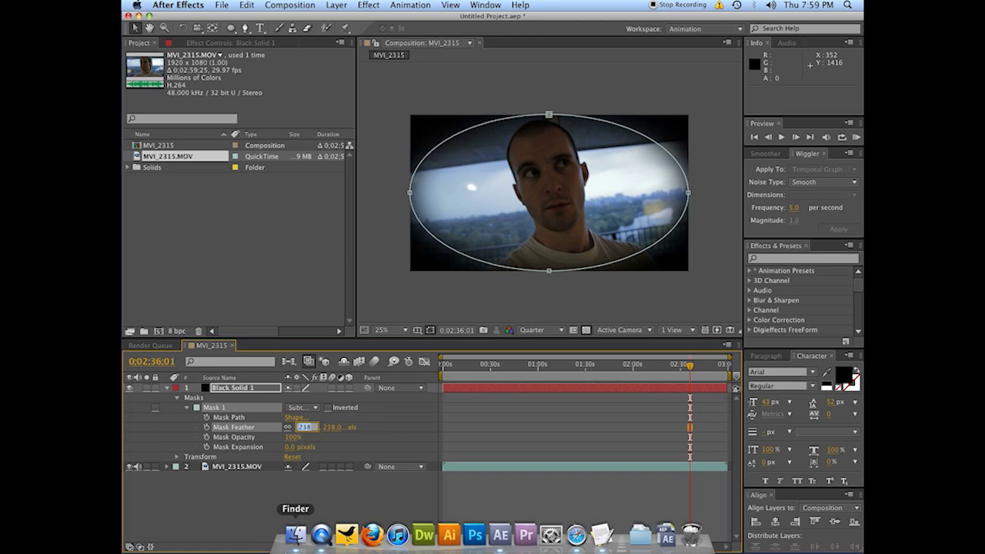
type("360")
key("Return")
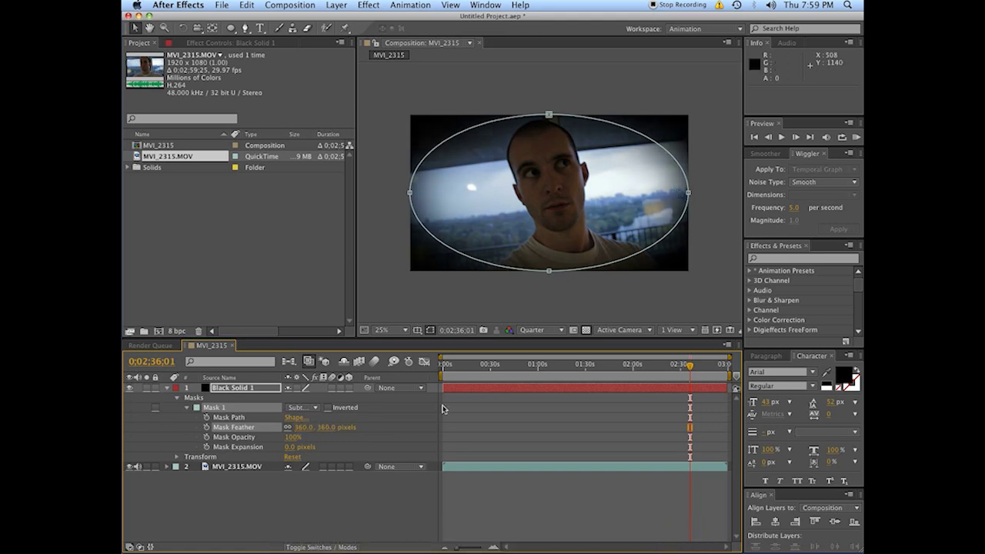
left_click_drag(297, 448, 334, 449)
key("F4")
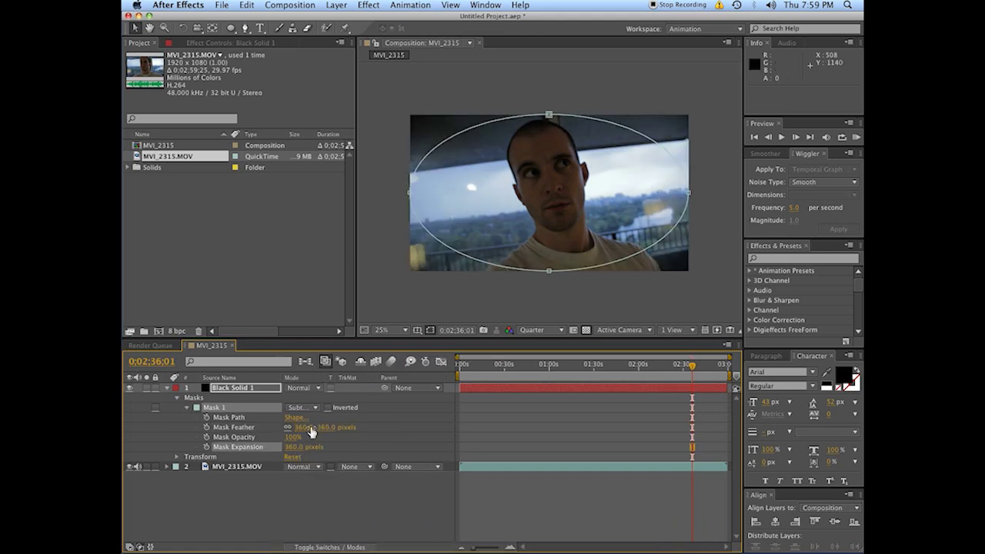
Step: Compare with the vignette hidden, then refine feather to 701 px and expansion to 206 px
left_click(130, 389)
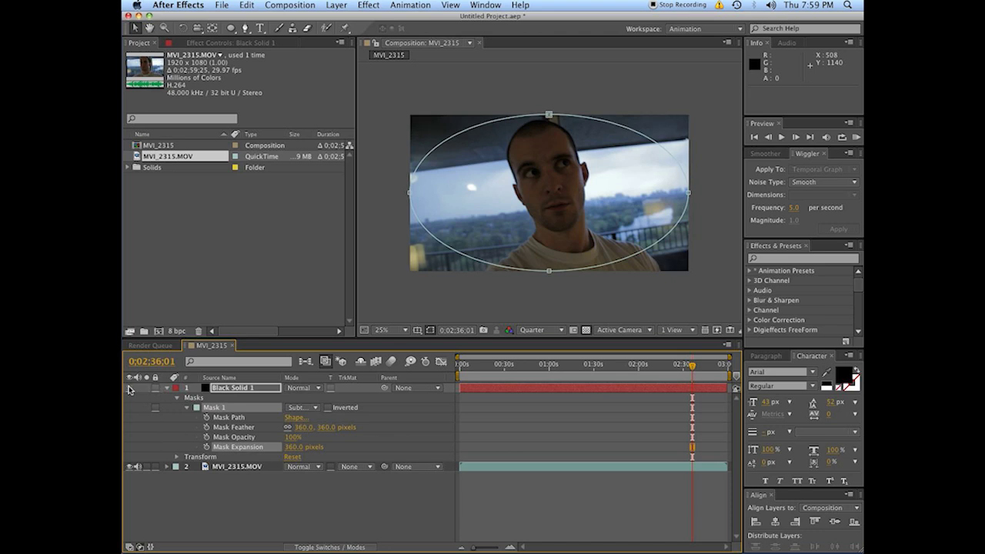
left_click(130, 388)
left_click(130, 388)
left_click(130, 389)
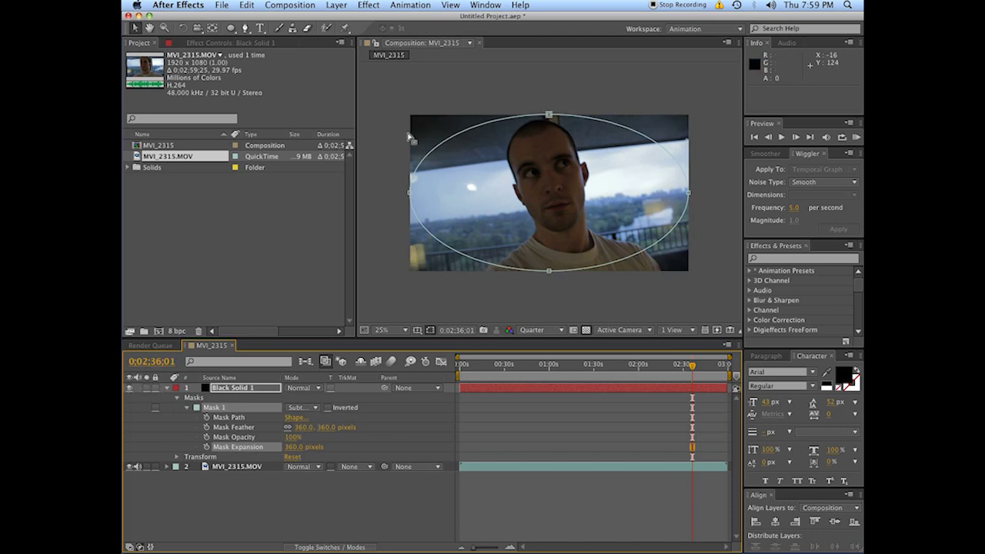
left_click(323, 498)
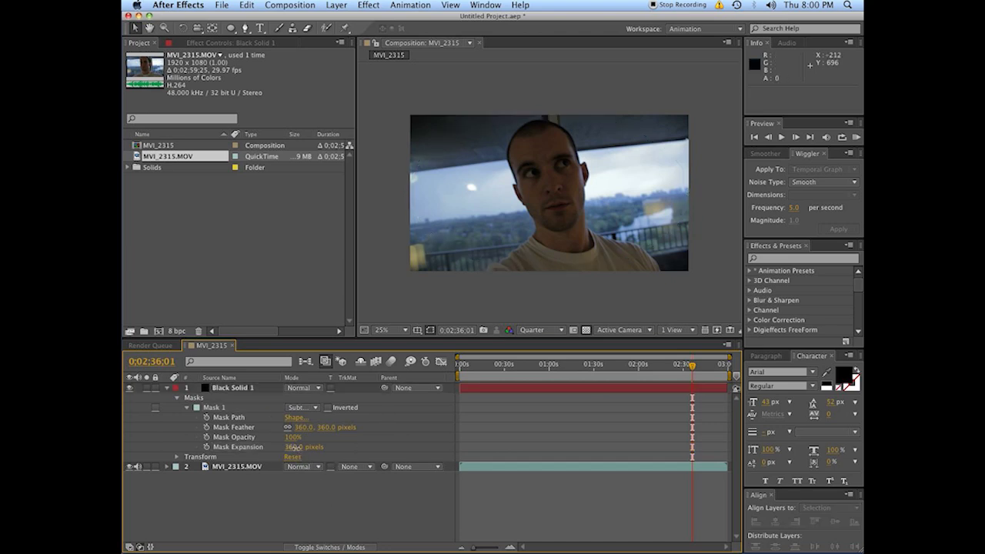
left_click_drag(295, 446, 233, 429)
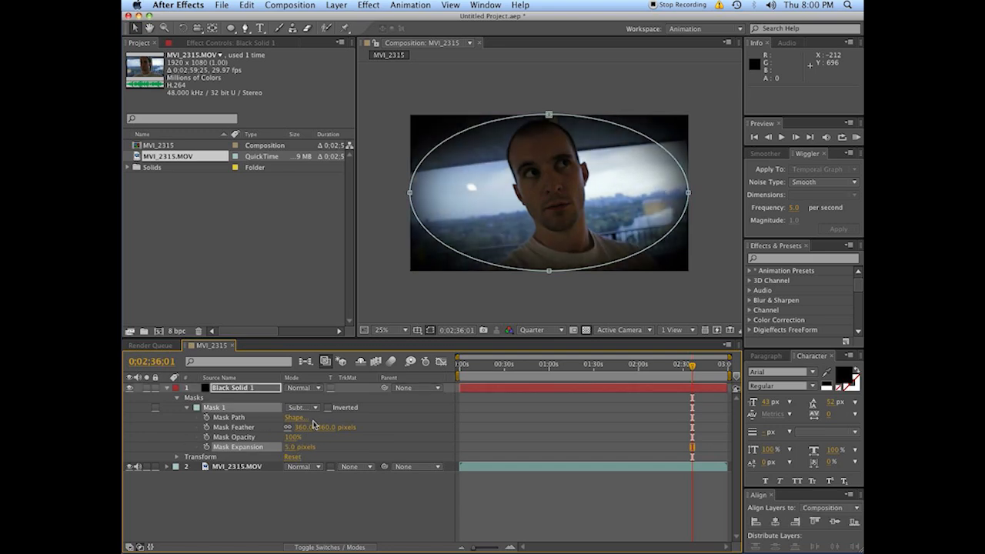
left_click_drag(298, 426, 430, 424)
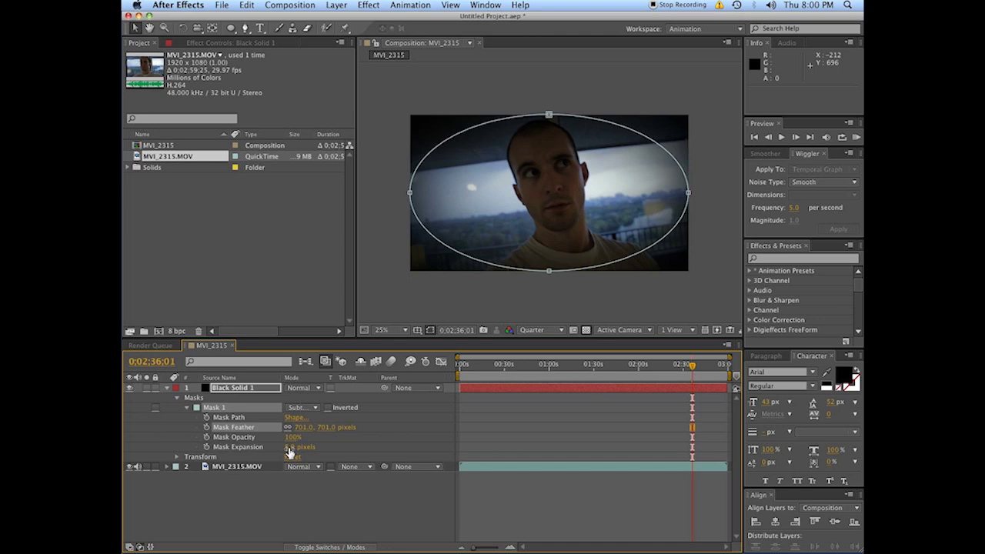
left_click_drag(289, 453, 397, 442)
left_click(348, 527)
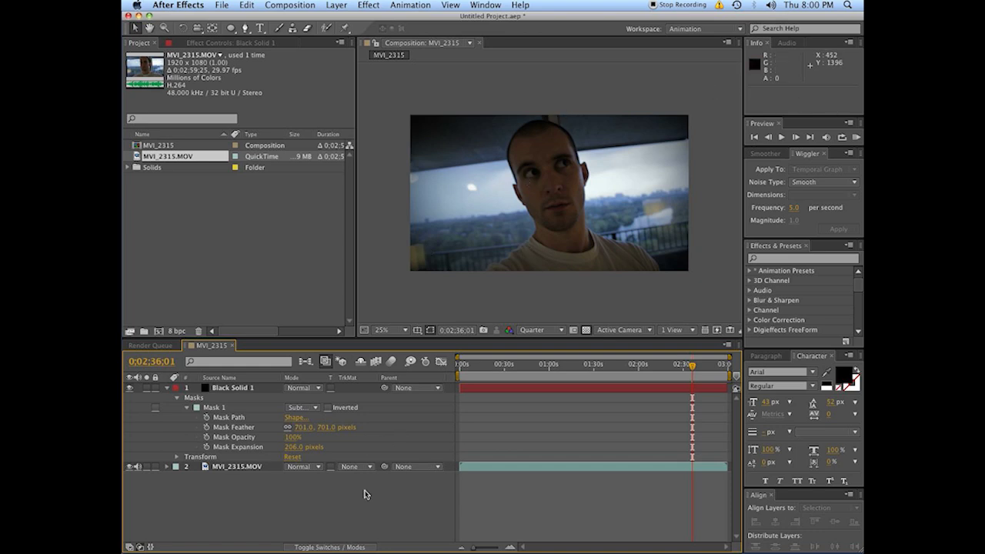
Step: Stretch Mask 1 into a taller ellipse and lower its expansion, keeping 525 px feather
left_click(234, 389)
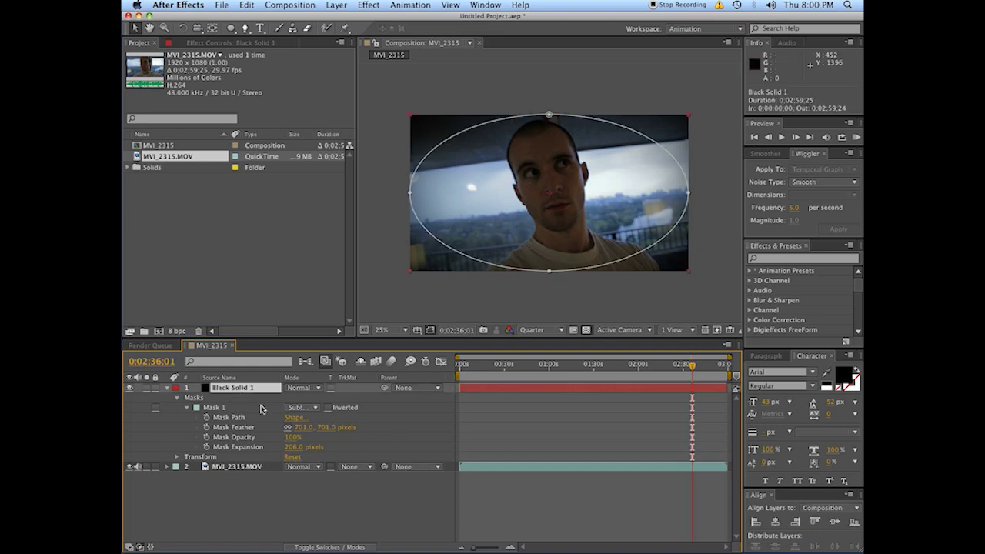
double_click(549, 115)
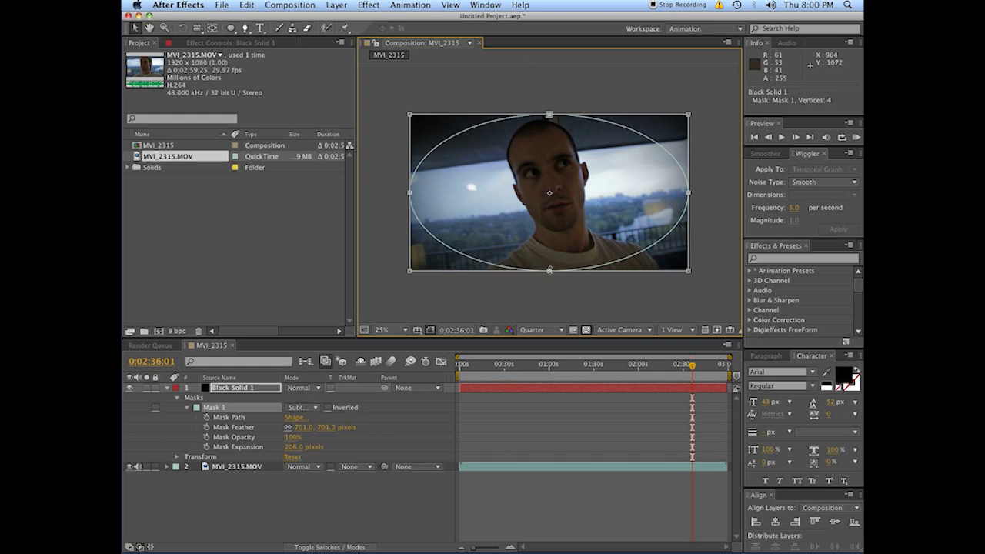
left_click_drag(549, 269, 547, 316)
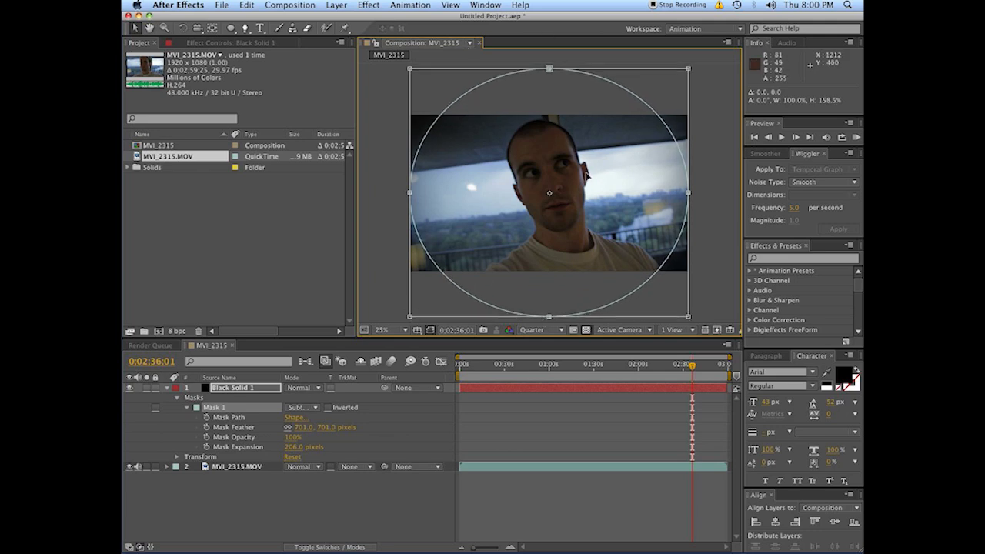
key("Return")
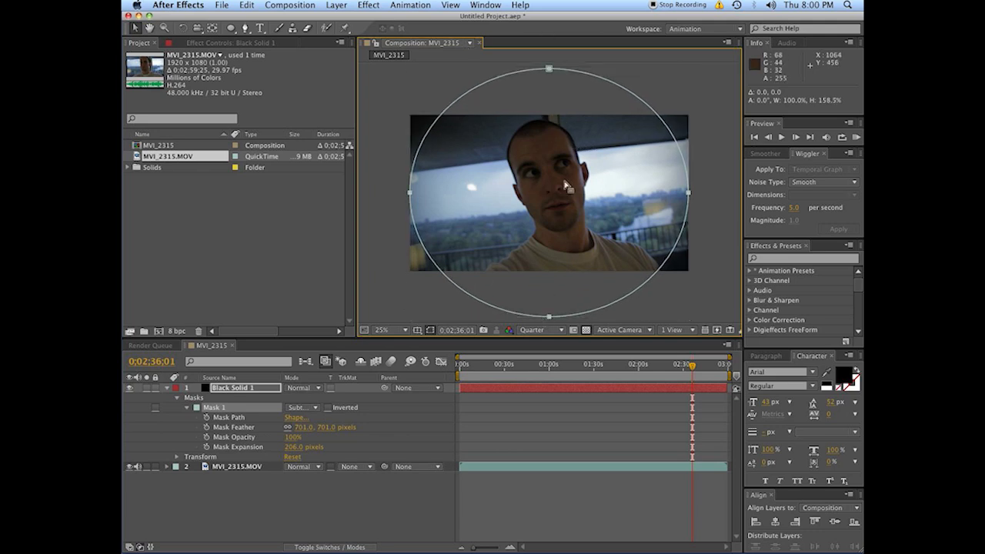
left_click_drag(292, 446, 202, 446)
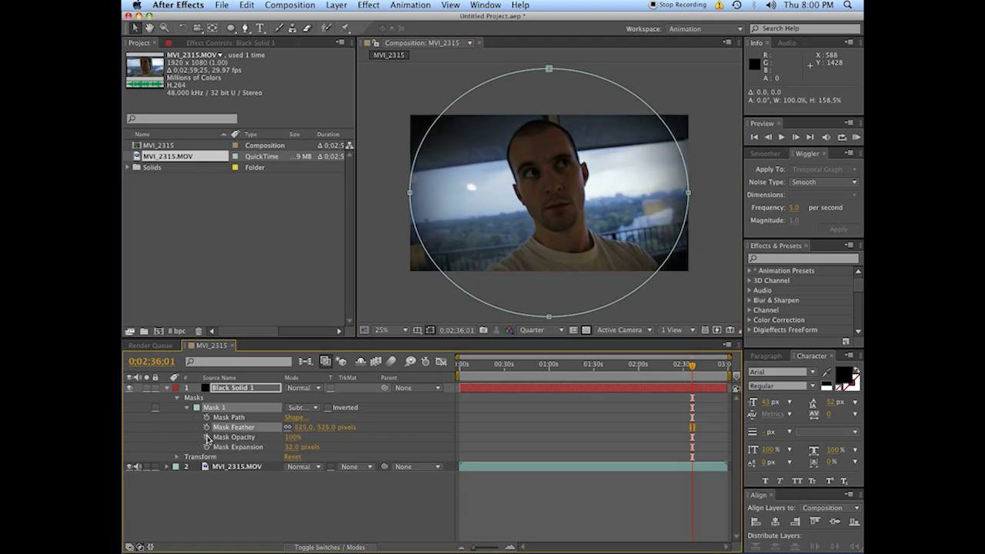
left_click(323, 525)
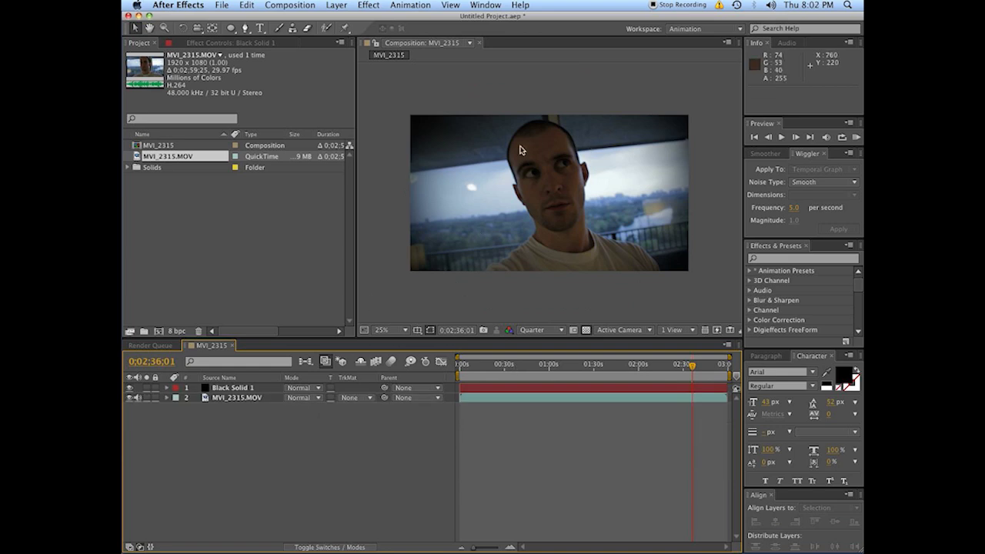
Step: Try Dissolve and the next blend modes on Black Solid 1, then return it to Normal
left_click(514, 387)
left_click(315, 388)
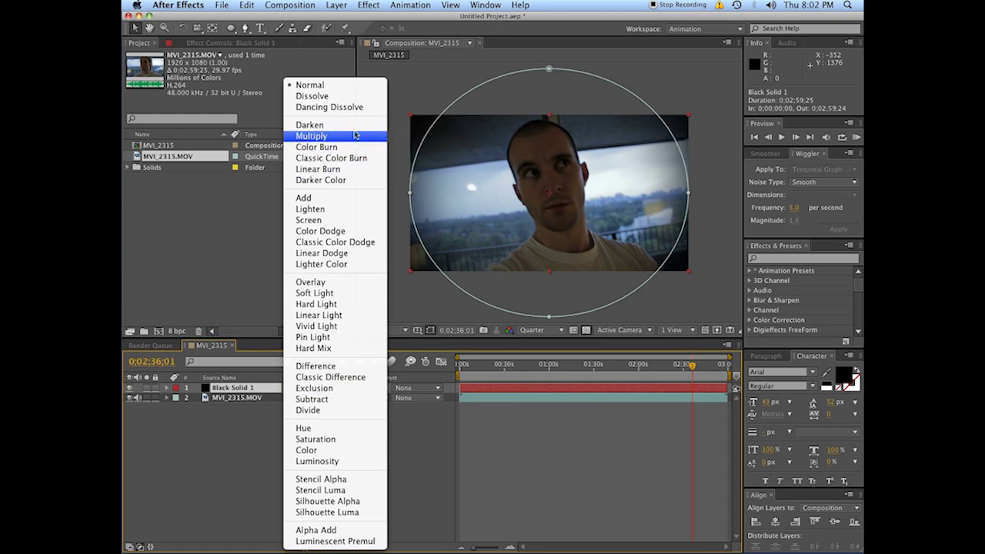
left_click(341, 95)
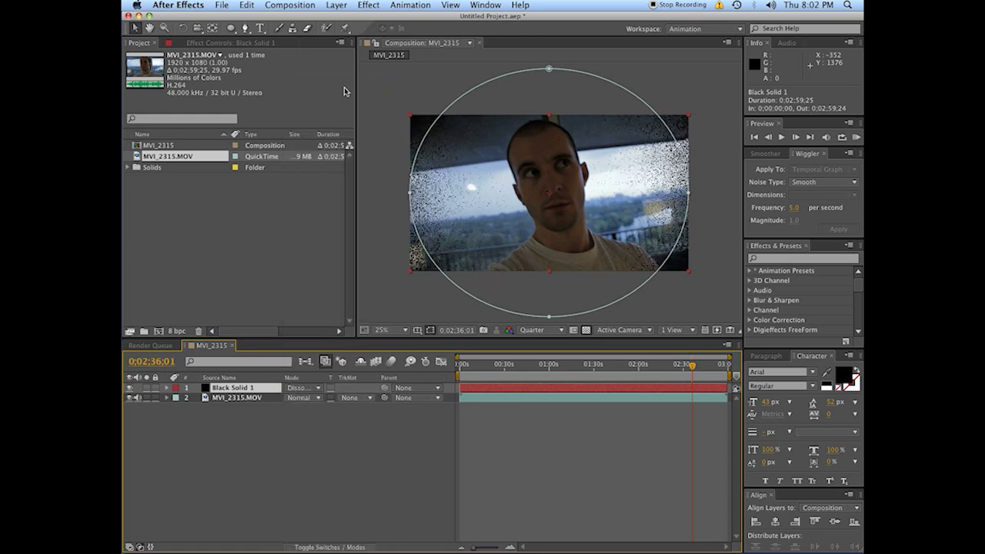
key("shift+equal")
key("shift+equal")
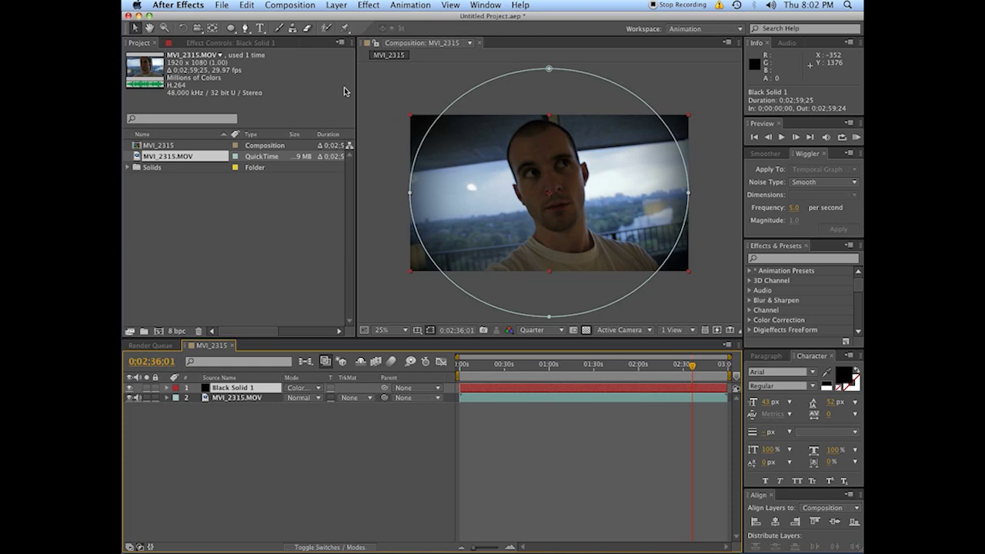
key("shift+equal")
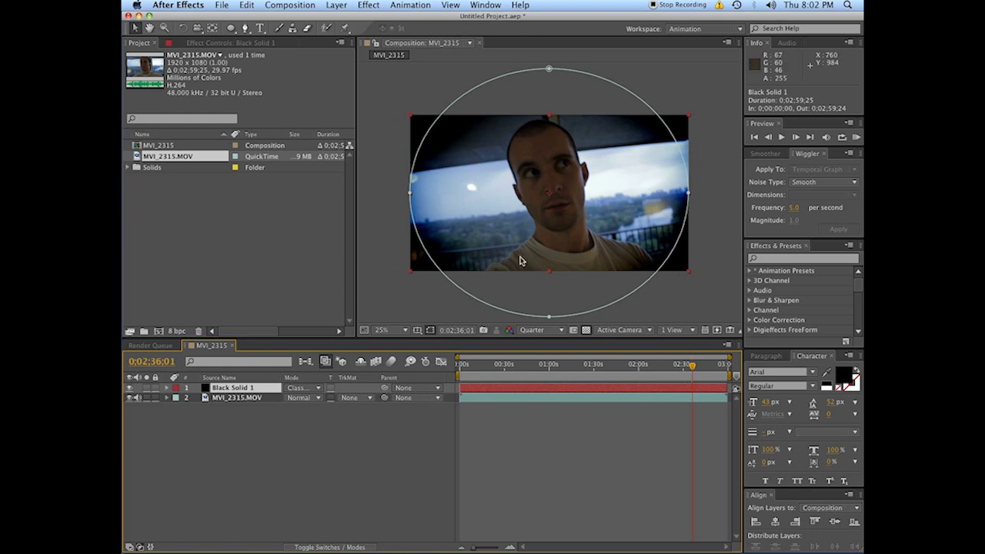
left_click(357, 439)
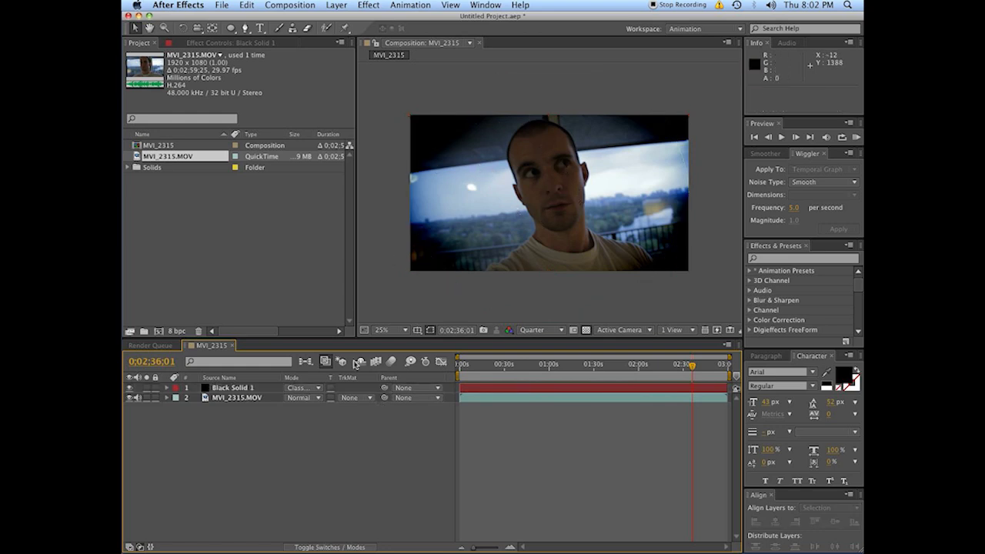
left_click(306, 383)
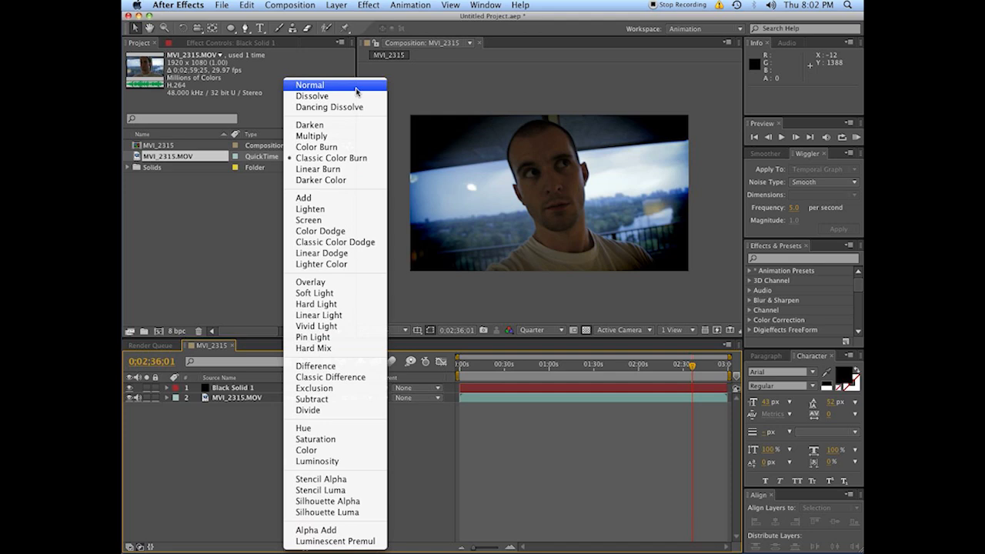
left_click(308, 87)
left_click(328, 450)
Step: Hide MVI_2315.MOV to view the vignette alone over transparency
left_click(539, 387)
left_click(323, 484)
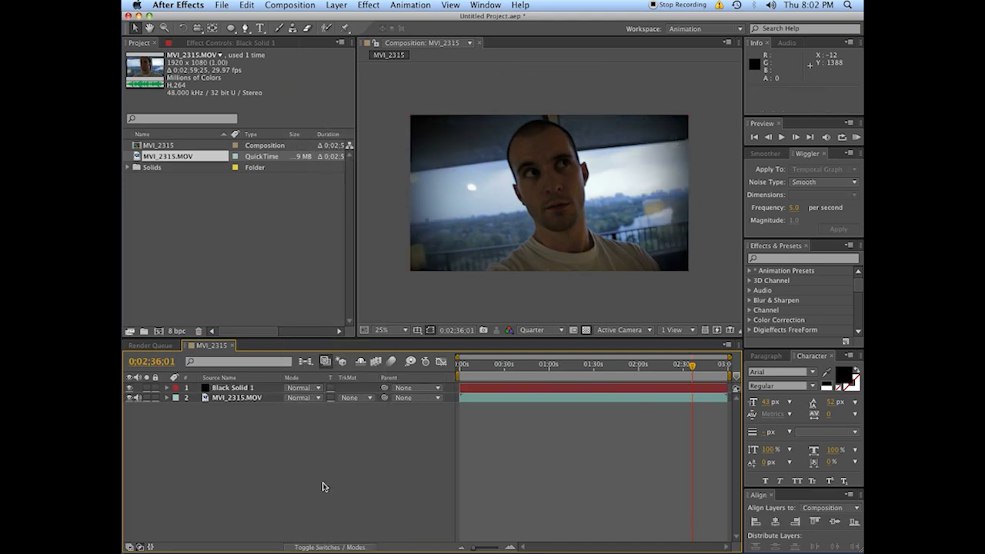
left_click(130, 397)
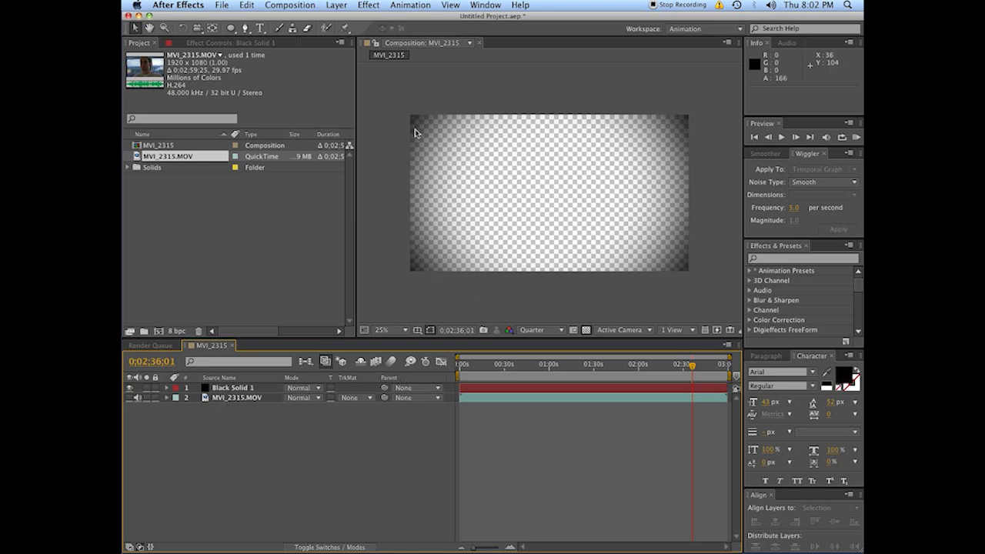
Step: Delete Black Solid 1 and add an empty Shape Layer 1 above the visible footage
left_click(129, 397)
key("Delete")
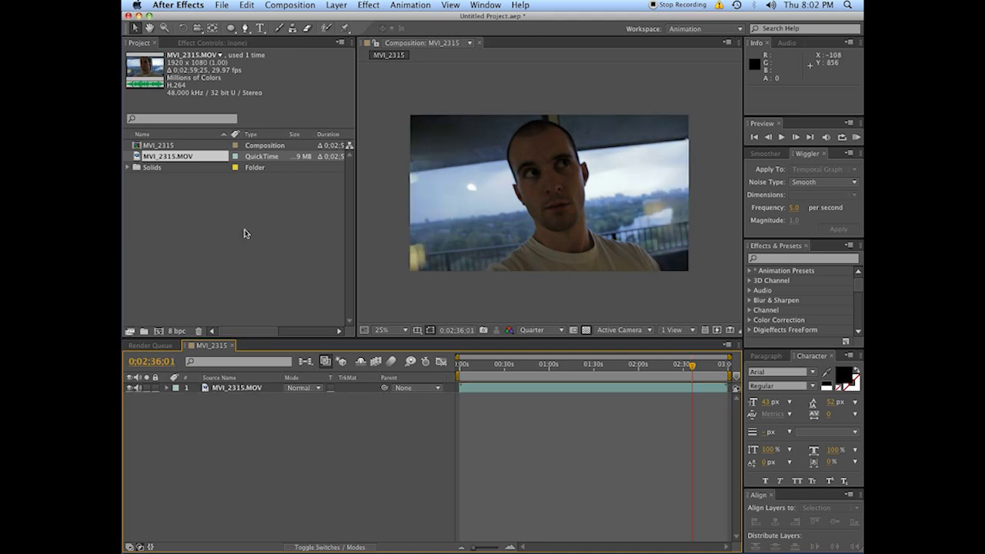
right_click(228, 449)
mouse_move(239, 443)
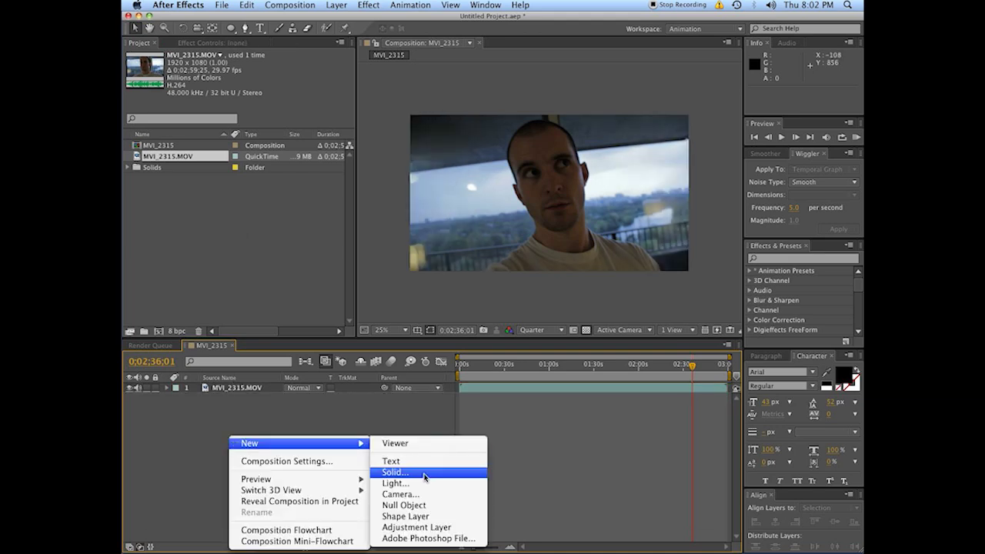
left_click(422, 517)
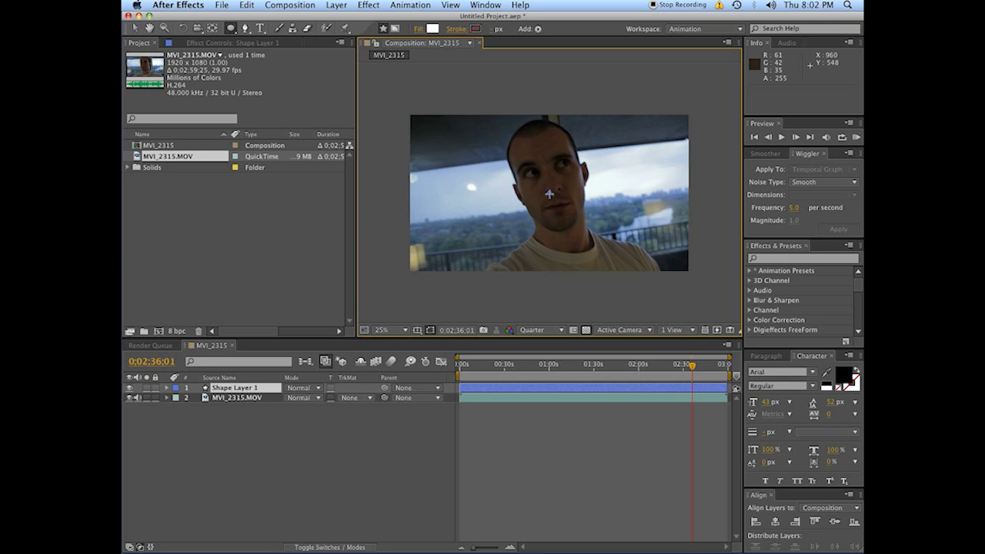
Step: Add Ellipse Path 1 to Shape Layer 1 and set its size to 2300 x 2300
left_click(174, 389)
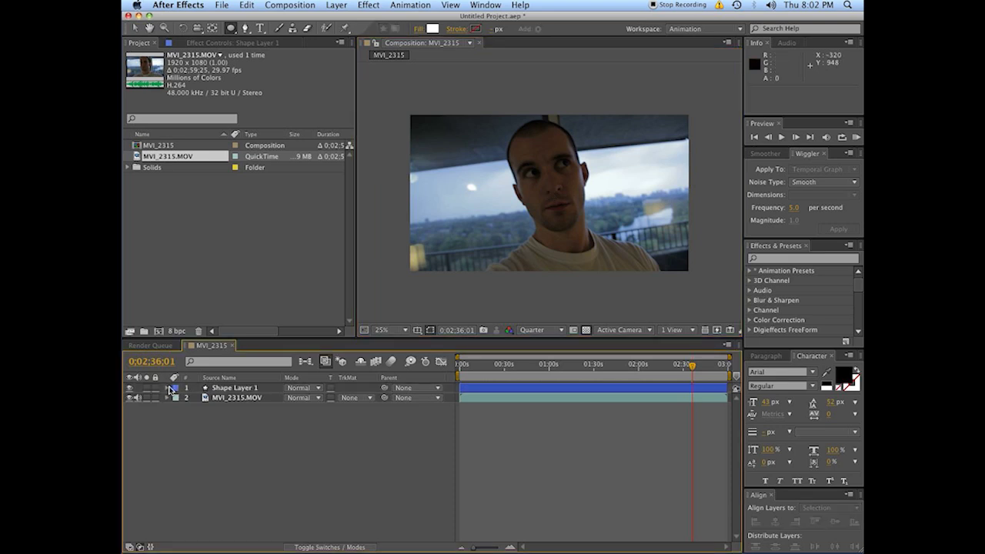
left_click(168, 389)
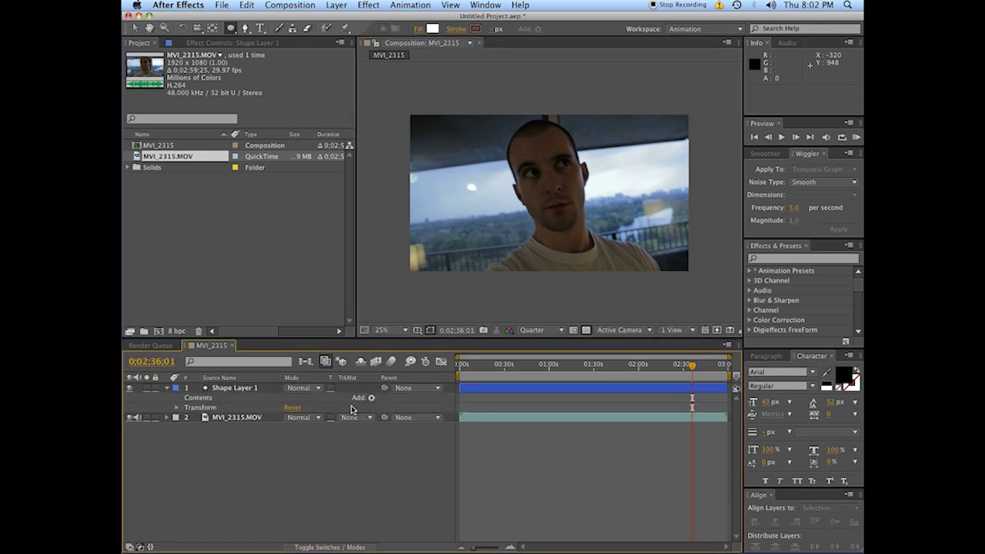
left_click(370, 399)
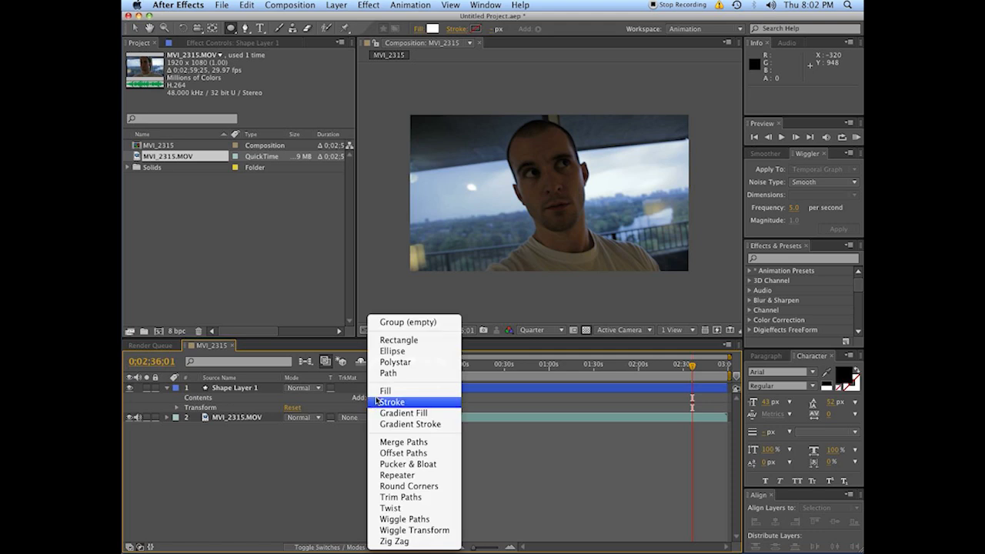
left_click(391, 351)
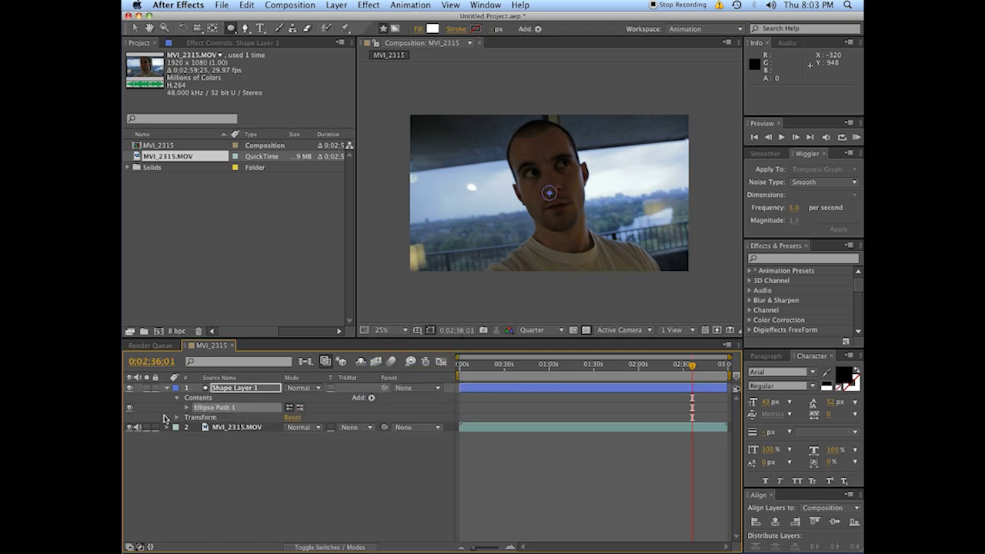
left_click(186, 408)
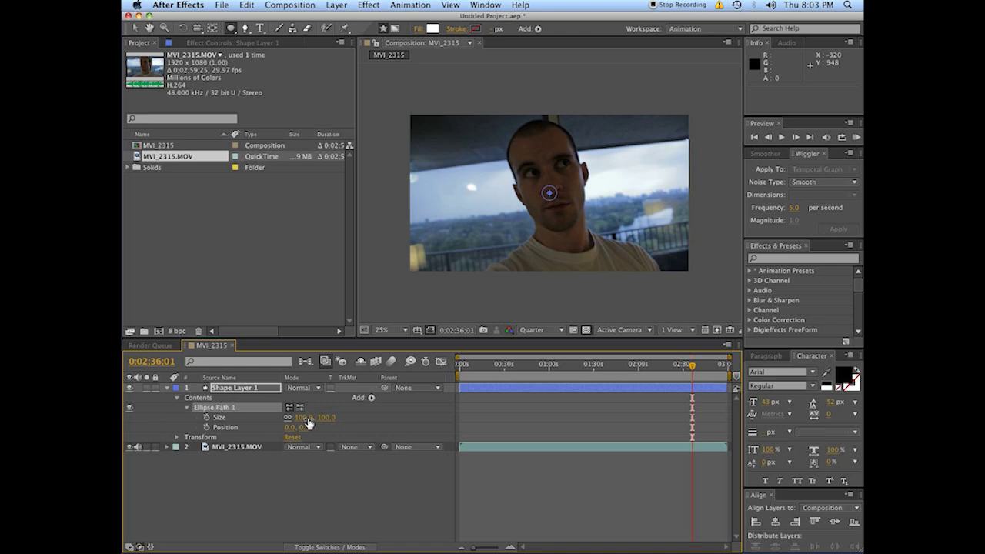
left_click_drag(304, 417, 446, 417)
left_click_drag(632, 399, 727, 408)
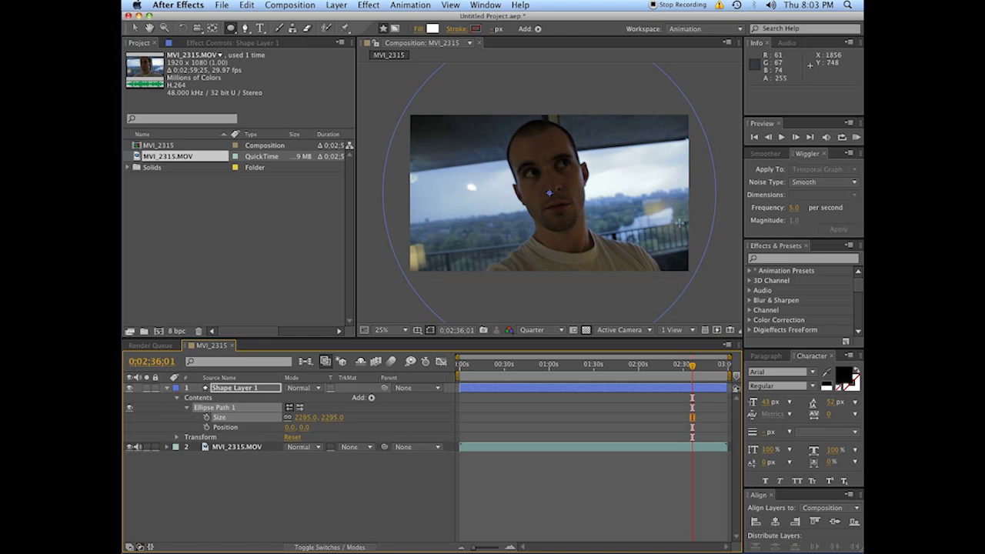
left_click(307, 420)
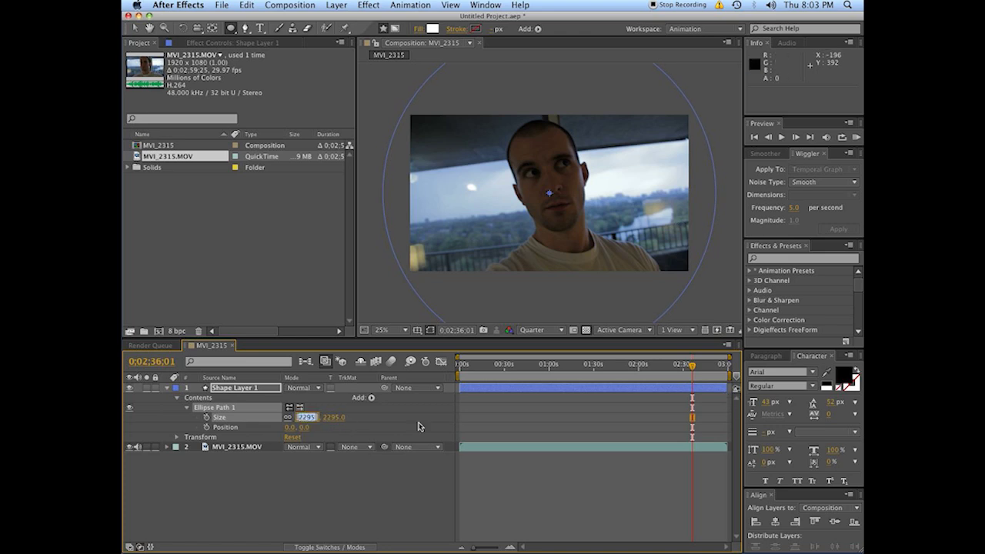
type("2300")
key("Return")
left_click(375, 474)
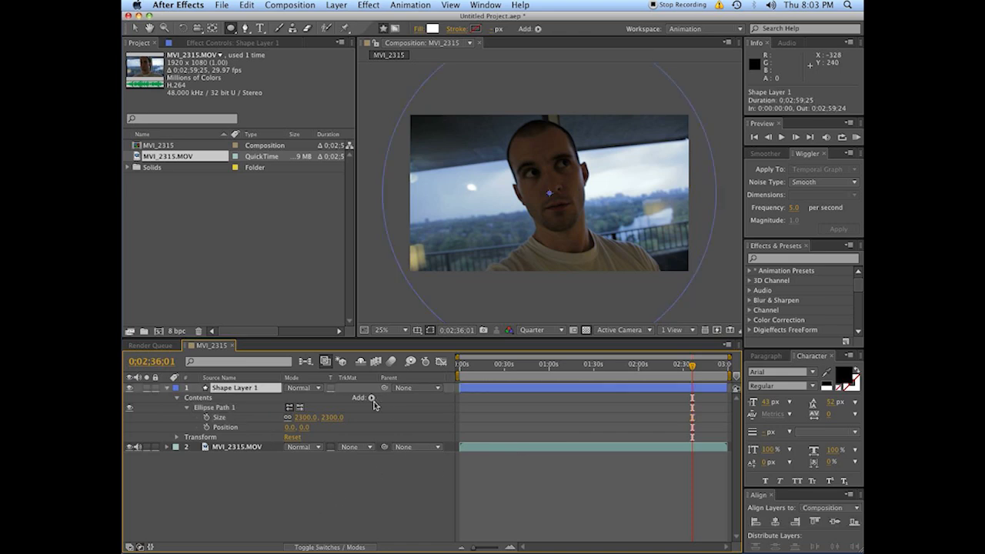
Step: Add a fill to the ellipse and switch it to a radial gradient
left_click(354, 387)
left_click(371, 396)
left_click(379, 391)
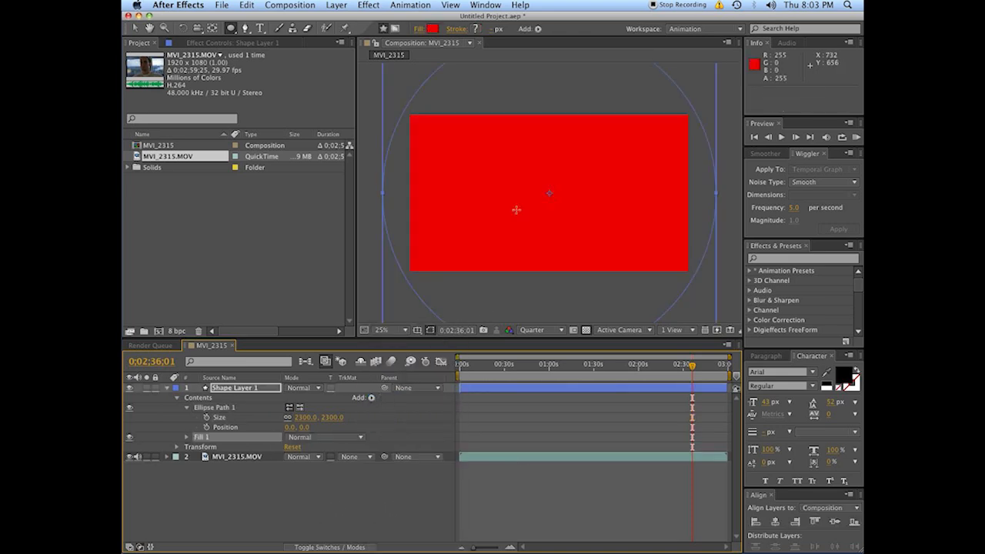
left_click(420, 29)
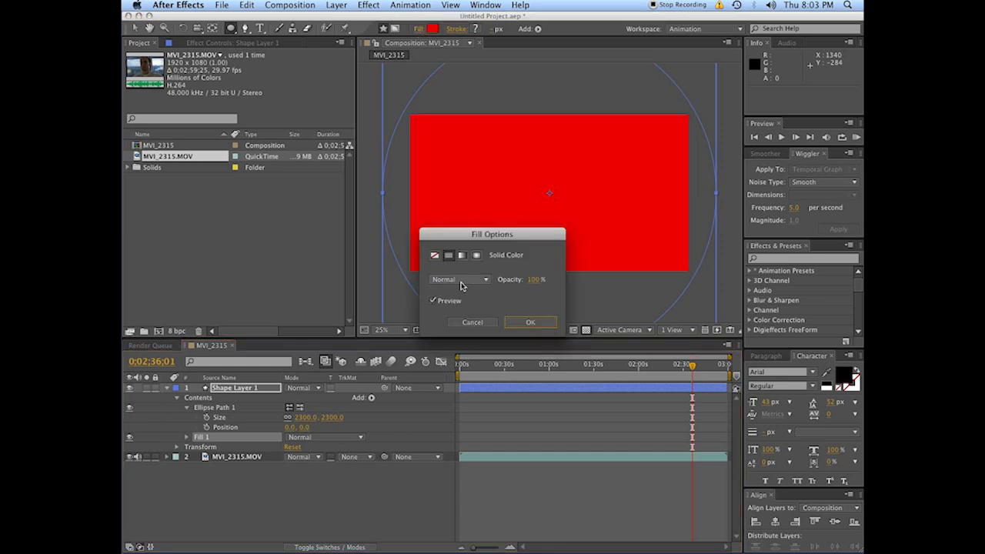
left_click(475, 256)
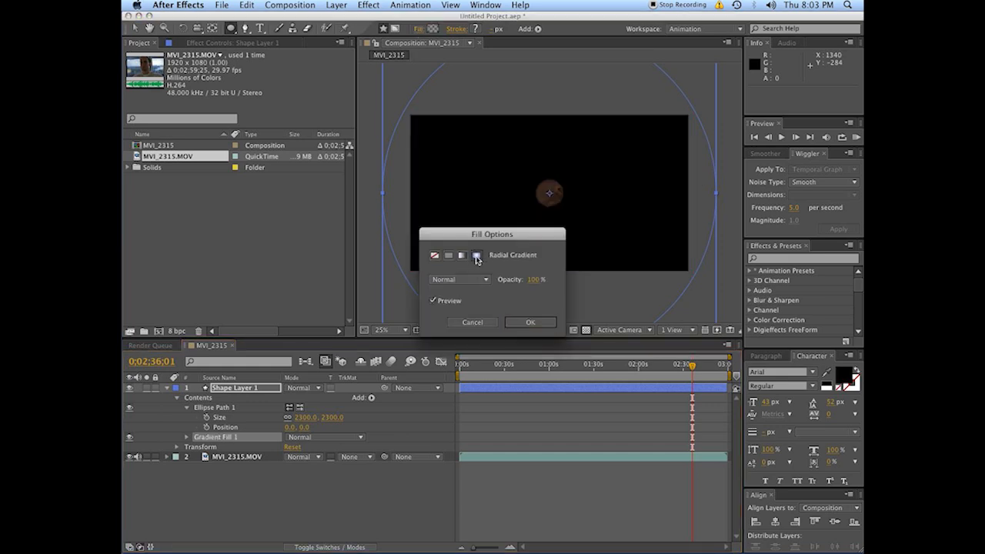
left_click(518, 324)
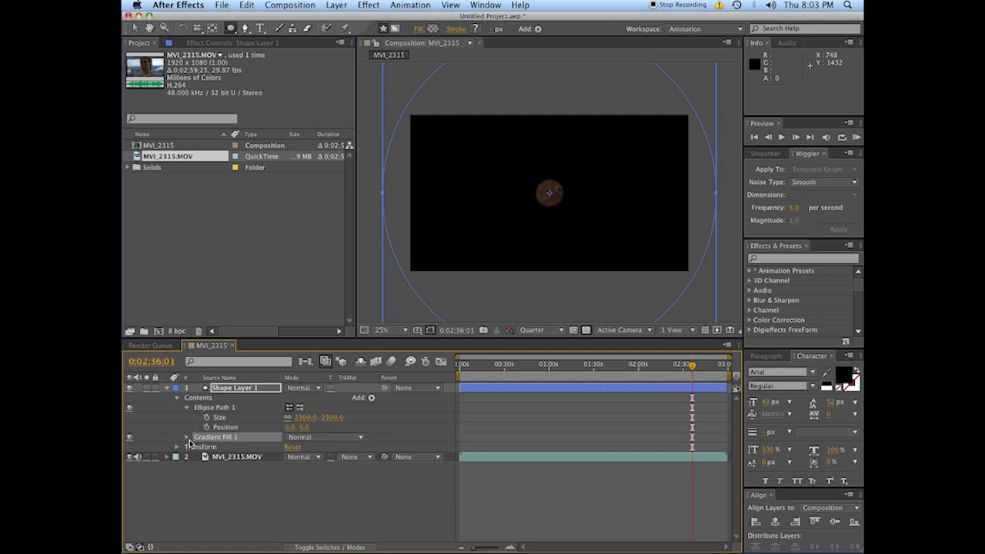
Step: Set Gradient Fill 1's End Point to 1150, 0
left_click(186, 437)
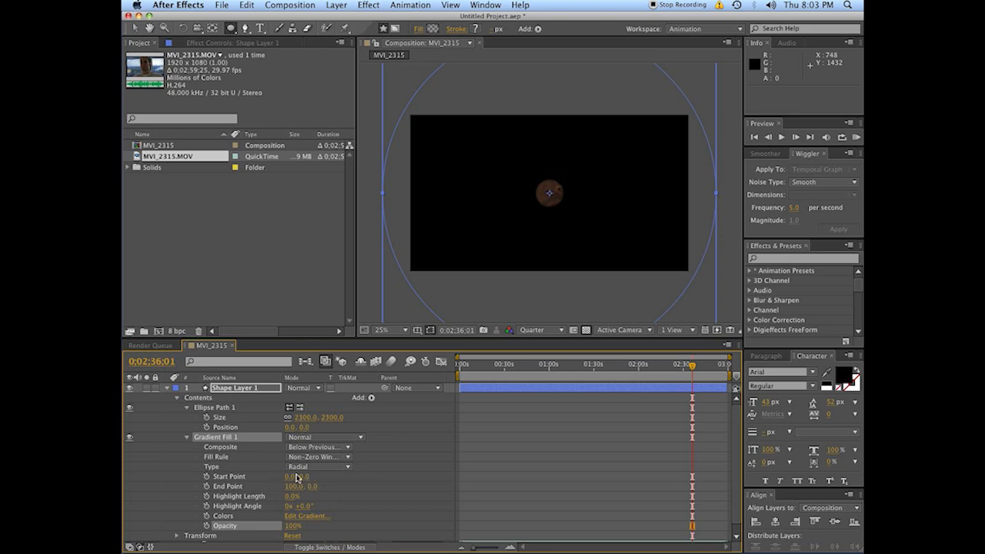
left_click(305, 417)
left_click(295, 486)
left_click(355, 490)
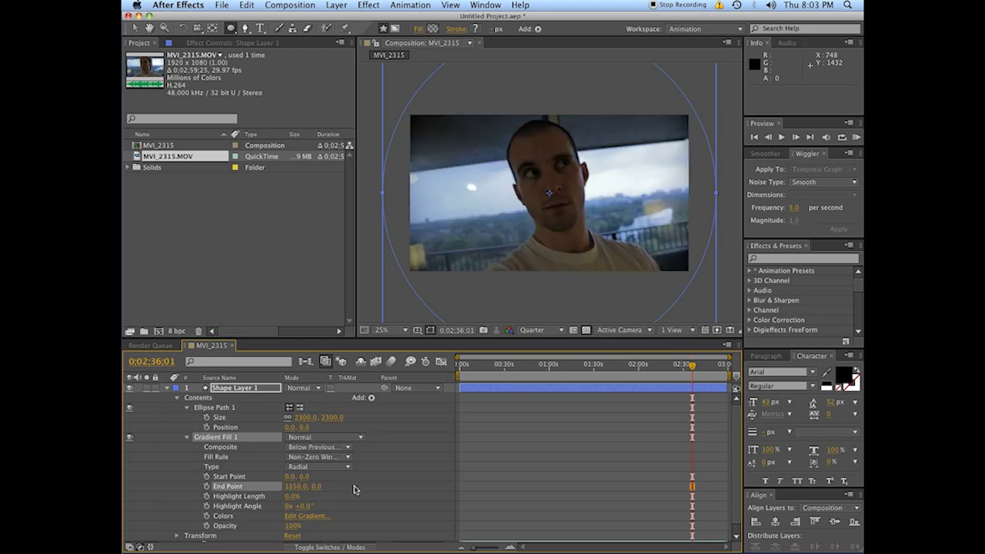
Step: In the Gradient Editor, make the gradient's colour stops black
left_click(310, 493)
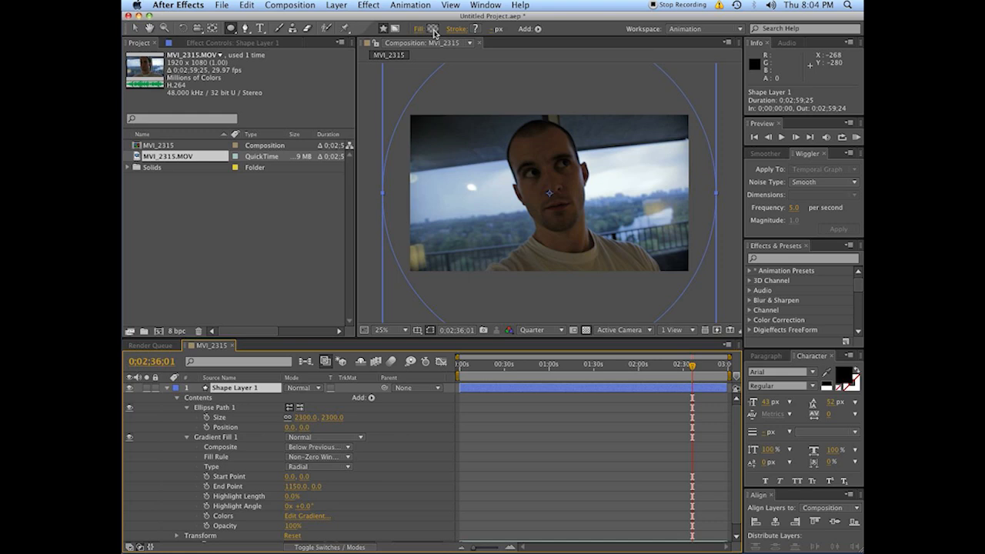
left_click(434, 31)
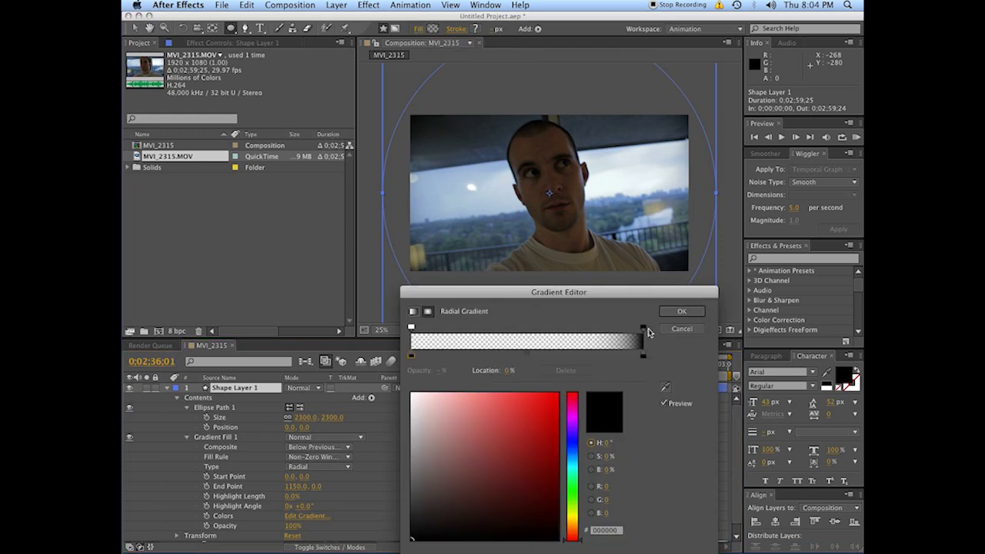
mouse_move(642, 327)
left_mouse_down()
mouse_move(482, 335)
mouse_move(642, 327)
left_mouse_up()
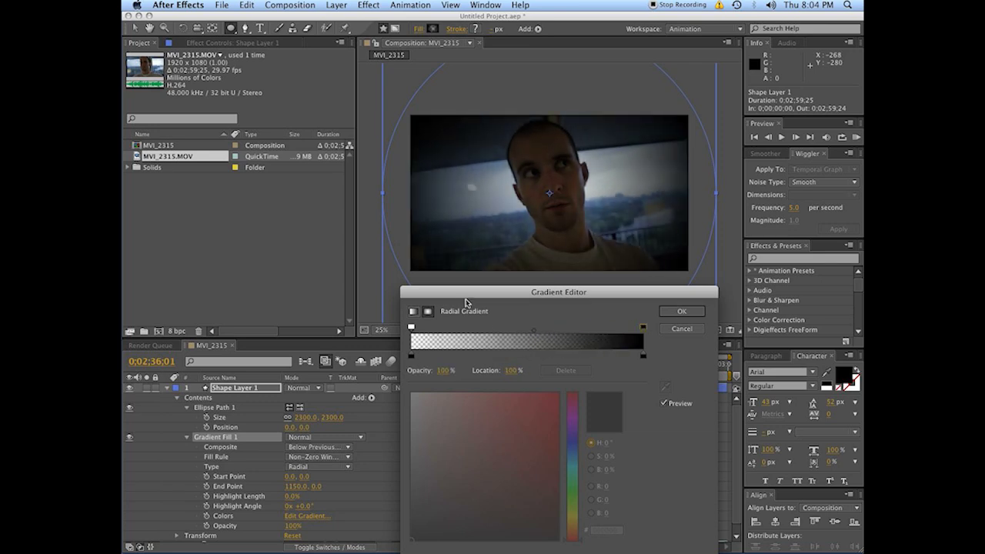
left_click_drag(567, 300, 349, 198)
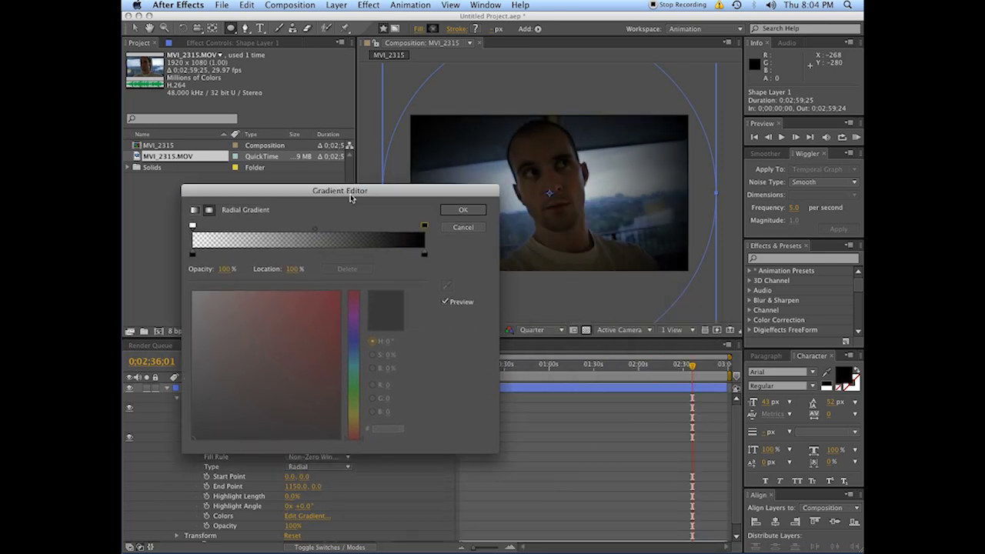
left_click(191, 227)
left_click_drag(223, 269, 357, 268)
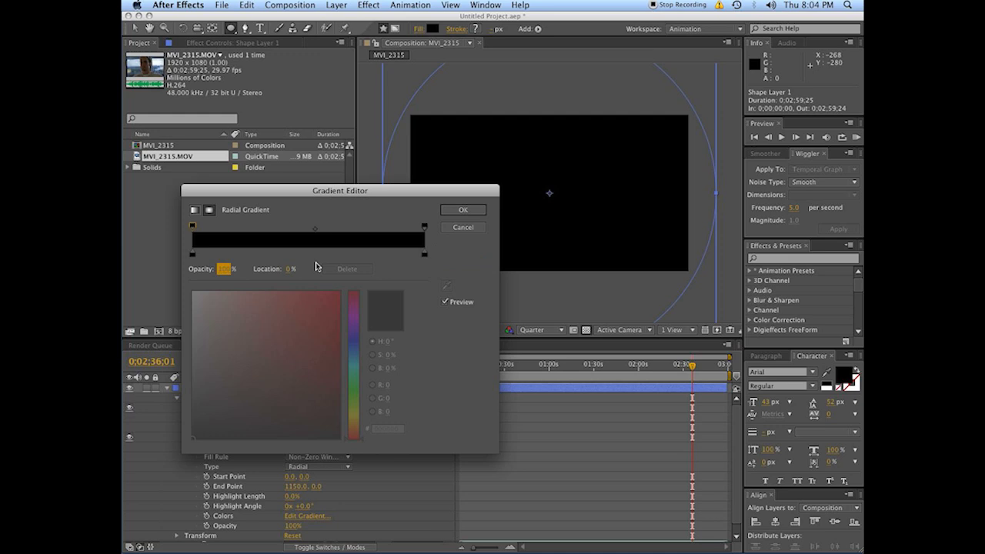
left_click(192, 255)
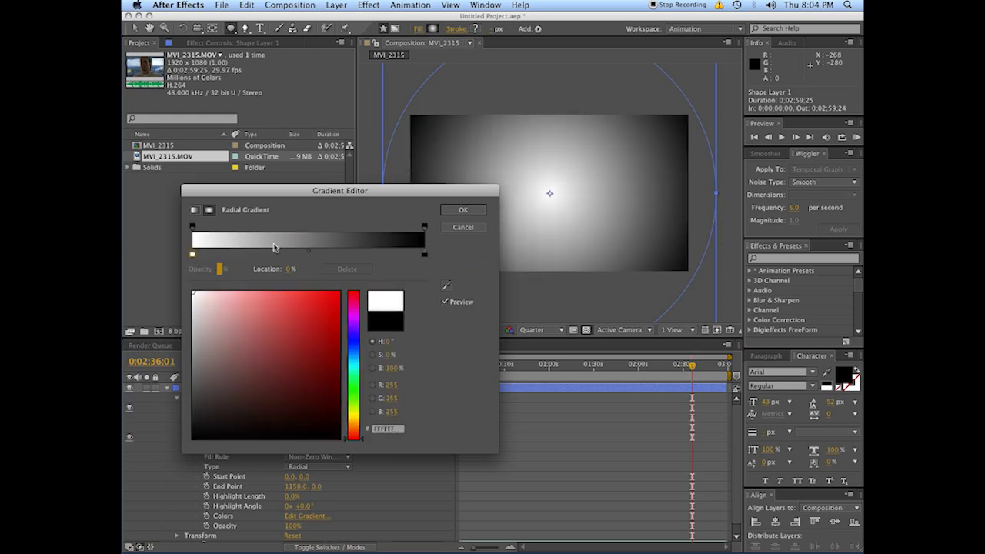
left_click(193, 255)
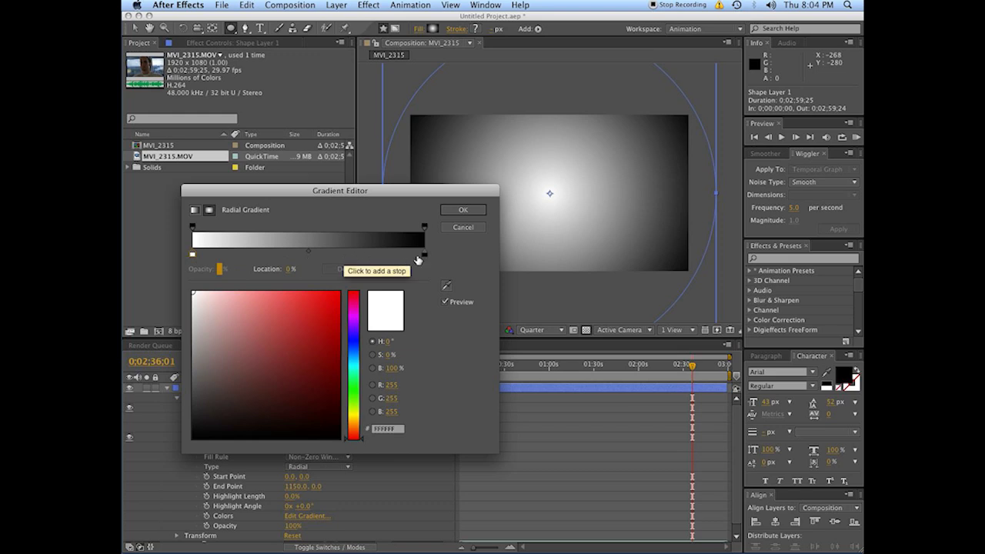
left_click_drag(194, 293, 188, 455)
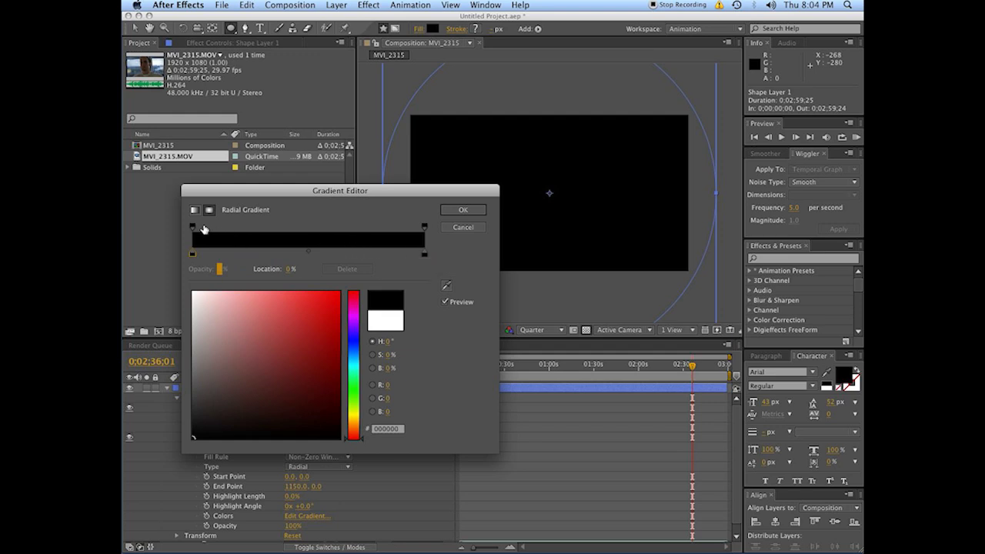
Step: Set the start opacity stop to 0% and the opacity midpoint to 95%, then accept
left_click(191, 229)
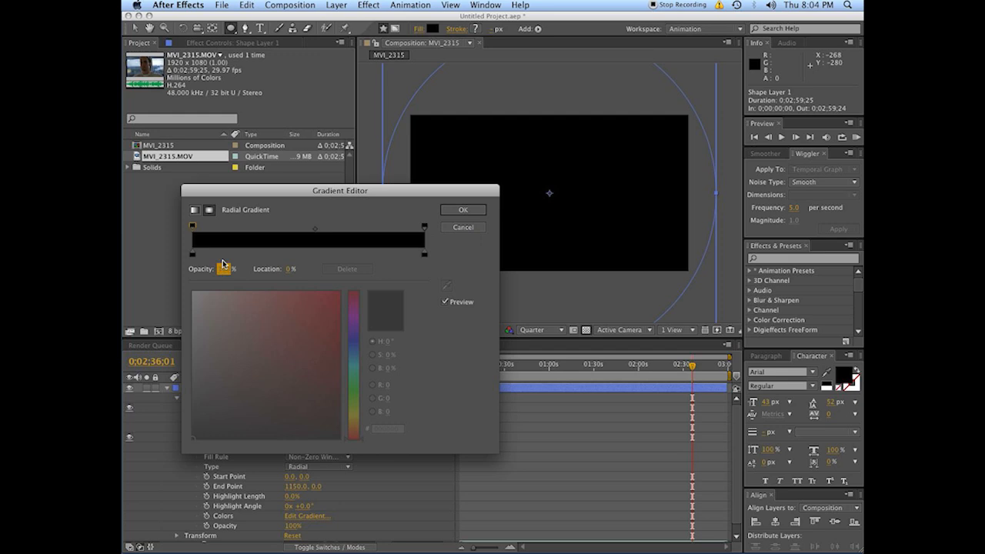
left_click_drag(231, 272, 160, 272)
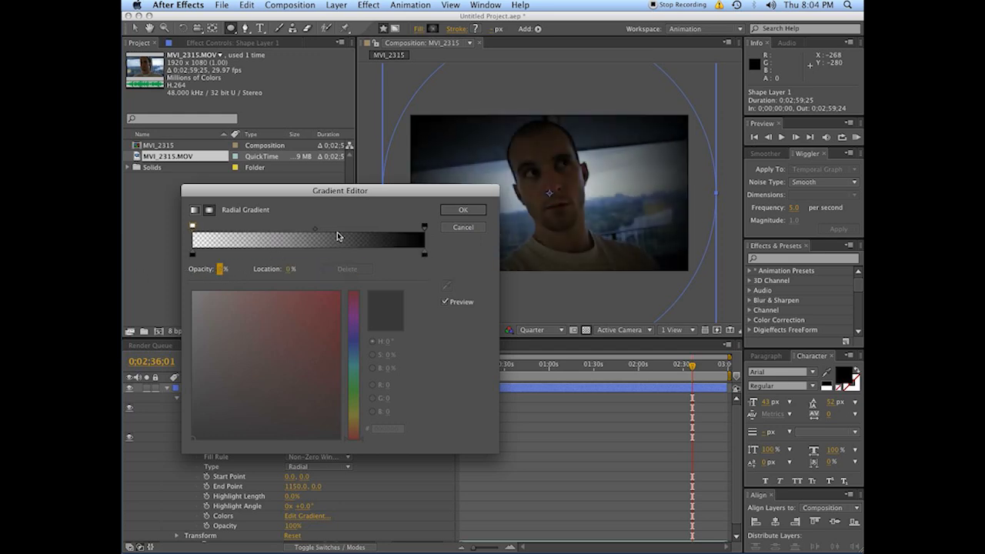
left_click_drag(316, 230, 385, 230)
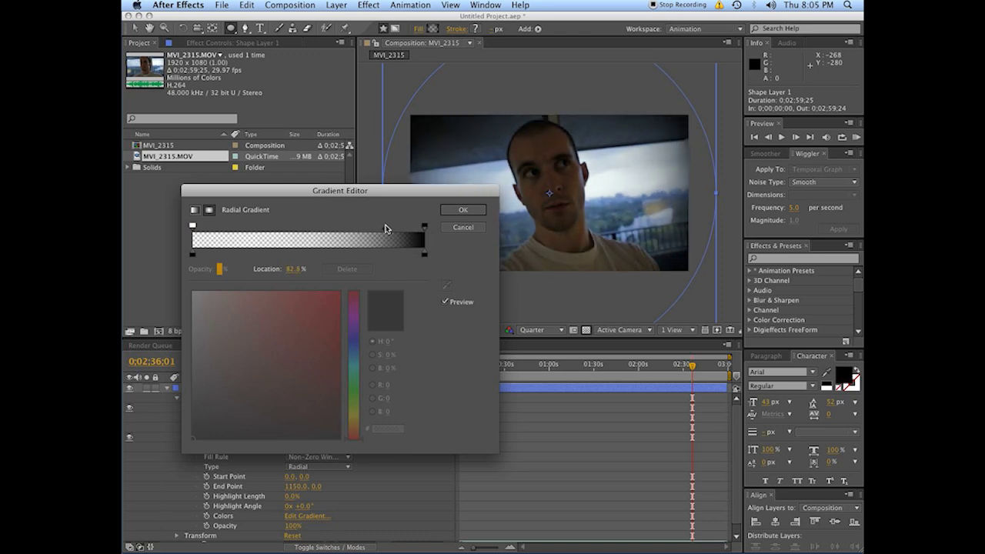
left_click_drag(193, 229, 332, 226)
left_click_drag(409, 229, 302, 226)
left_click(353, 227)
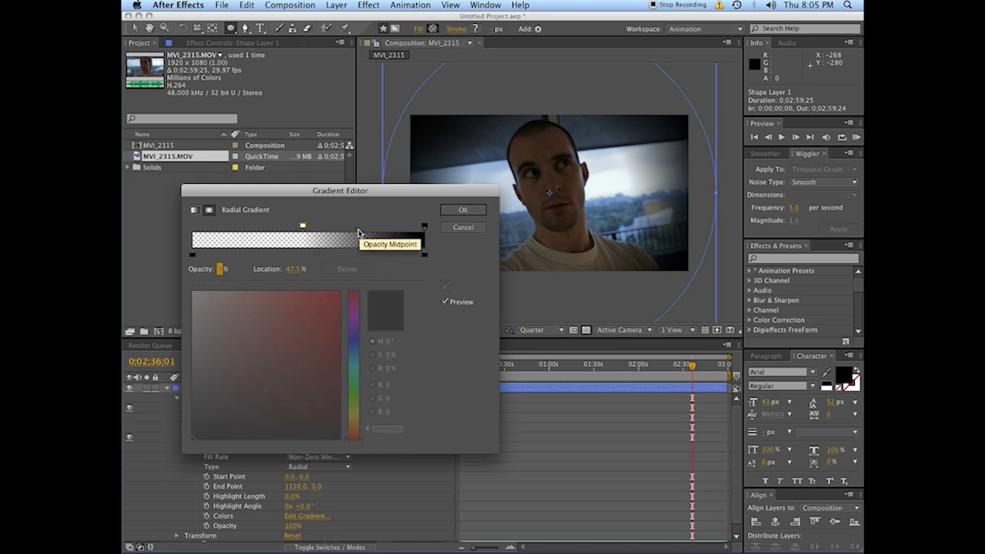
left_click_drag(363, 230, 392, 238)
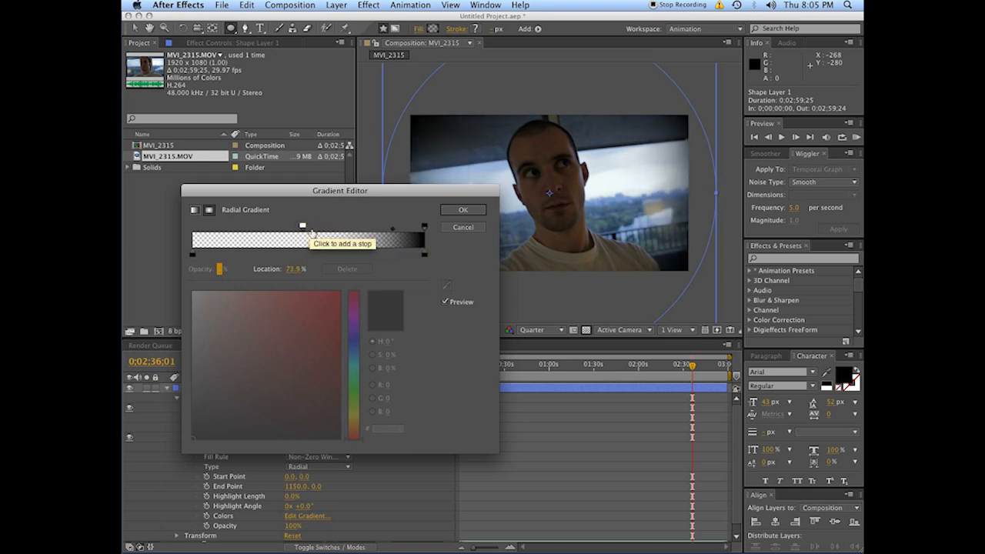
left_click_drag(302, 224, 136, 246)
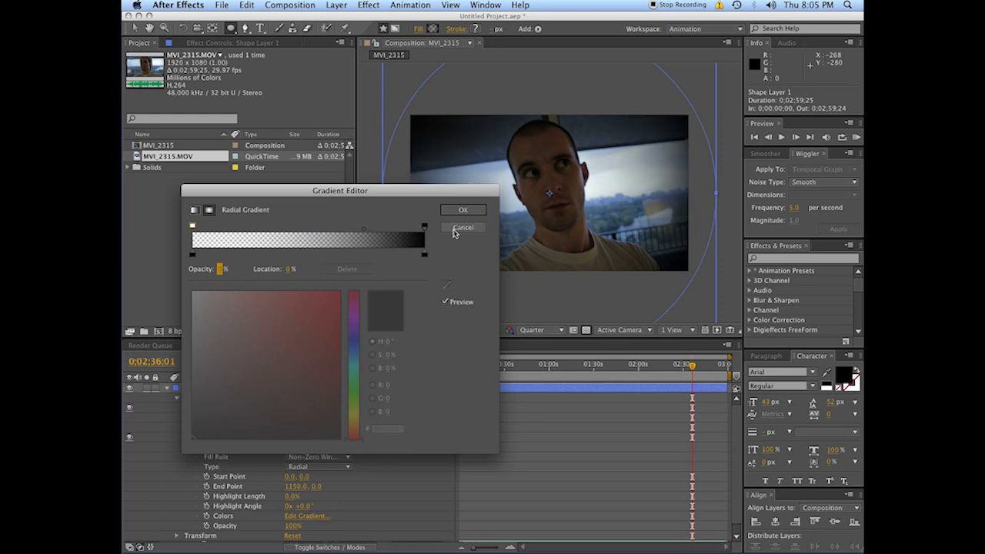
left_click_drag(364, 229, 413, 229)
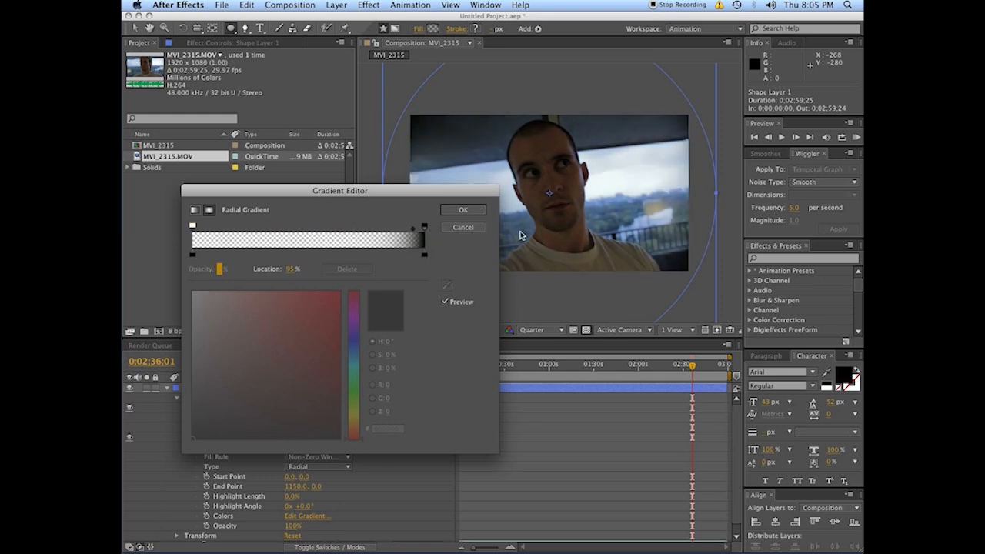
left_click(466, 210)
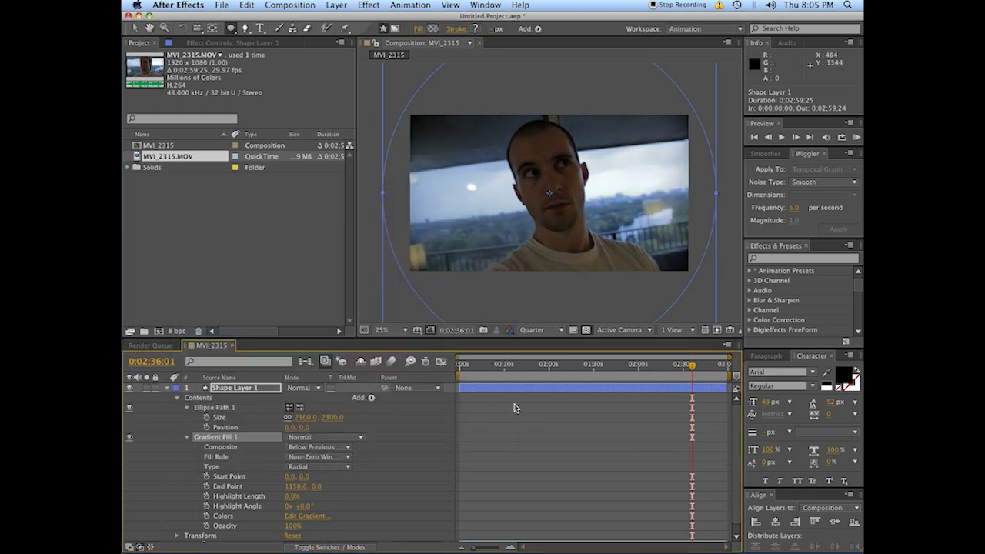
Step: Try Classic Color Burn on Shape Layer 1, then set it back to Normal
left_click(287, 389)
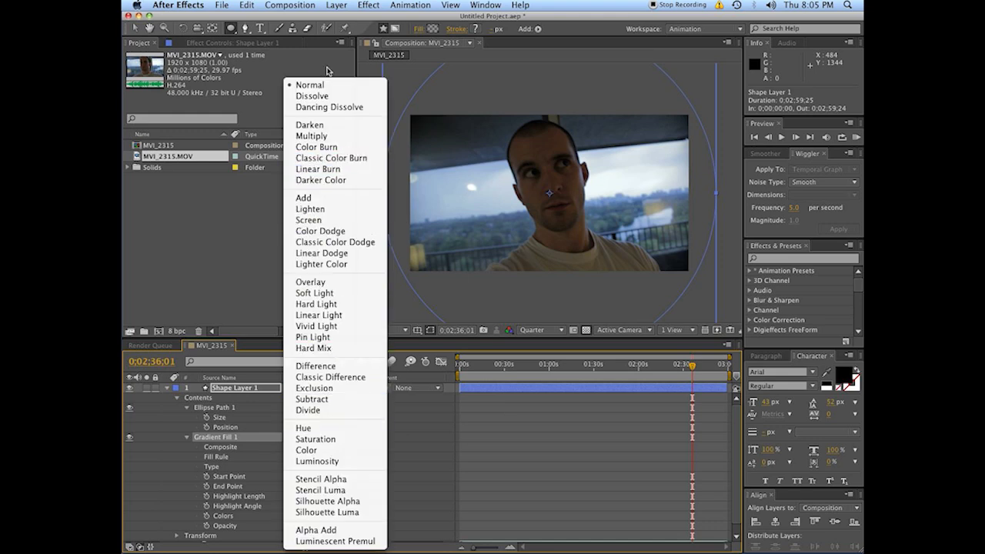
left_click(329, 158)
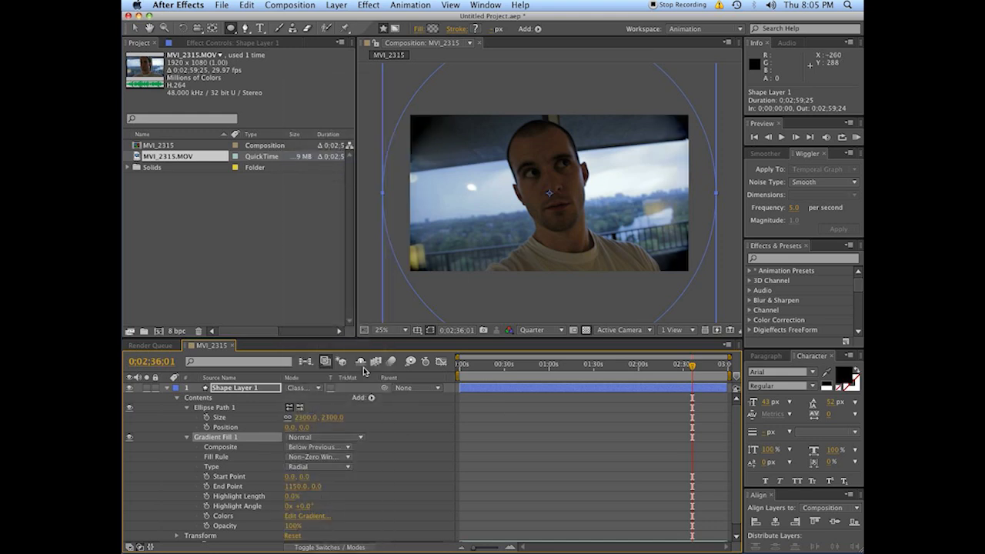
left_click(304, 388)
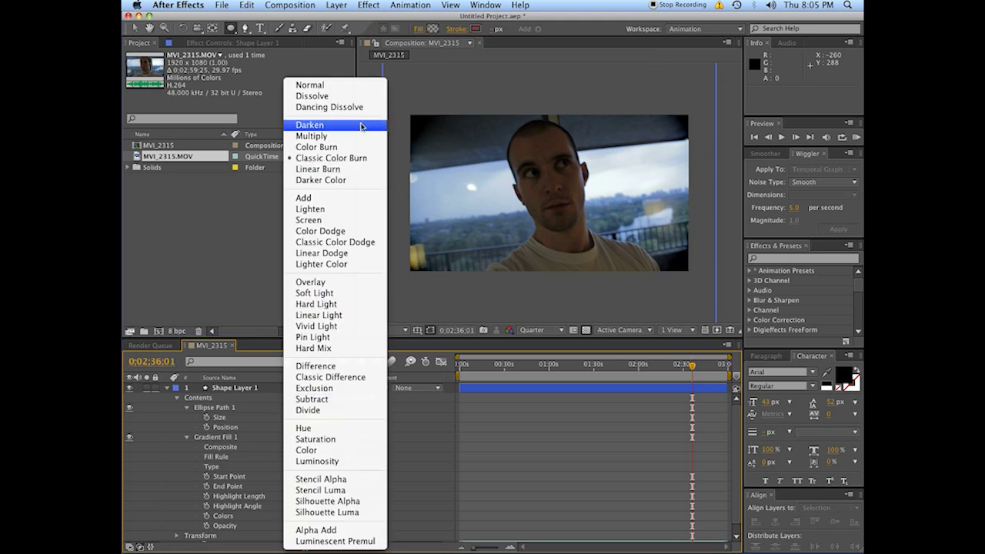
left_click(343, 86)
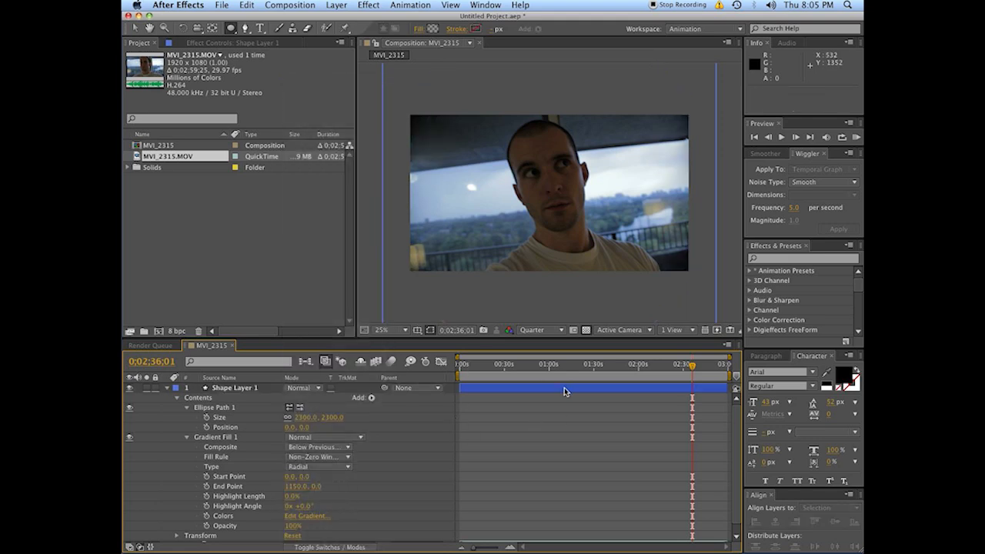
Step: Collapse and delete Shape Layer 1, leaving only the MVI_2315.MOV footage
left_click(166, 388)
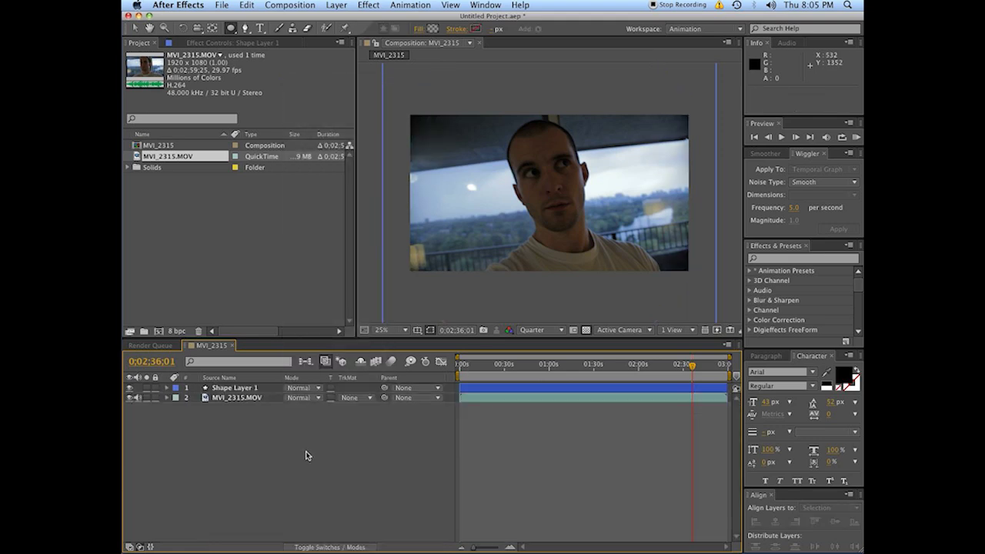
left_click(239, 389)
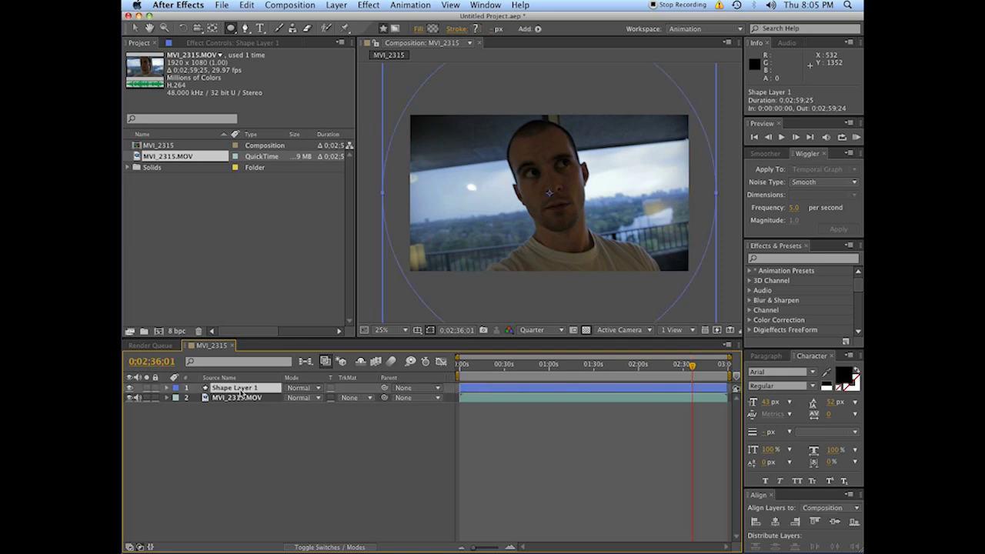
key("Delete")
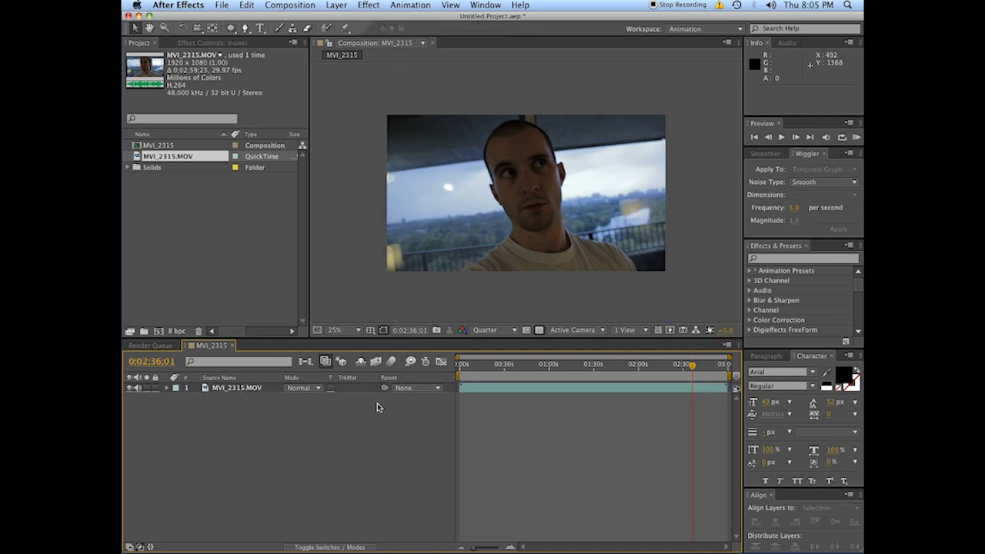
right_click(258, 488)
Step: Create a new black solid, Black Solid 2, and apply the Generate > Circle effect to it
mouse_move(376, 439)
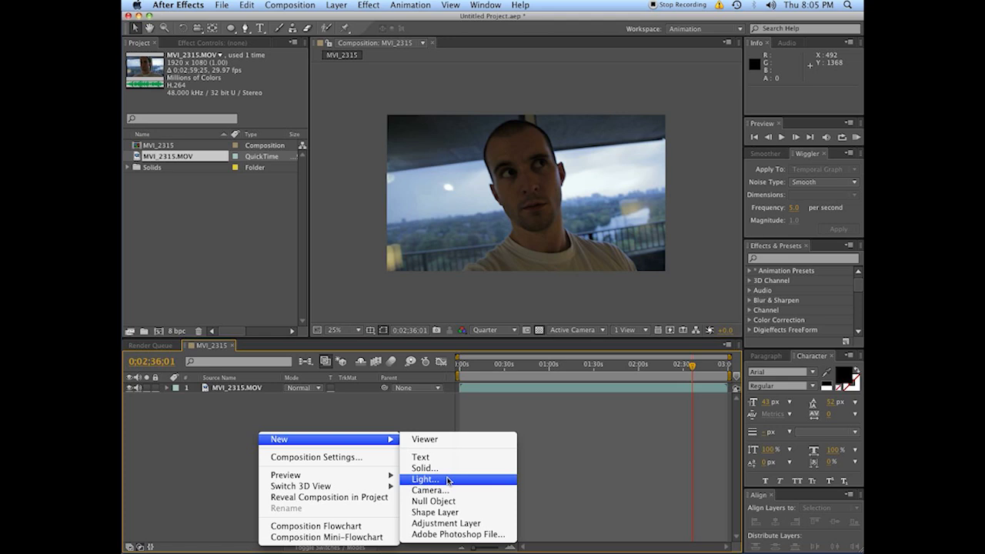
left_click(425, 468)
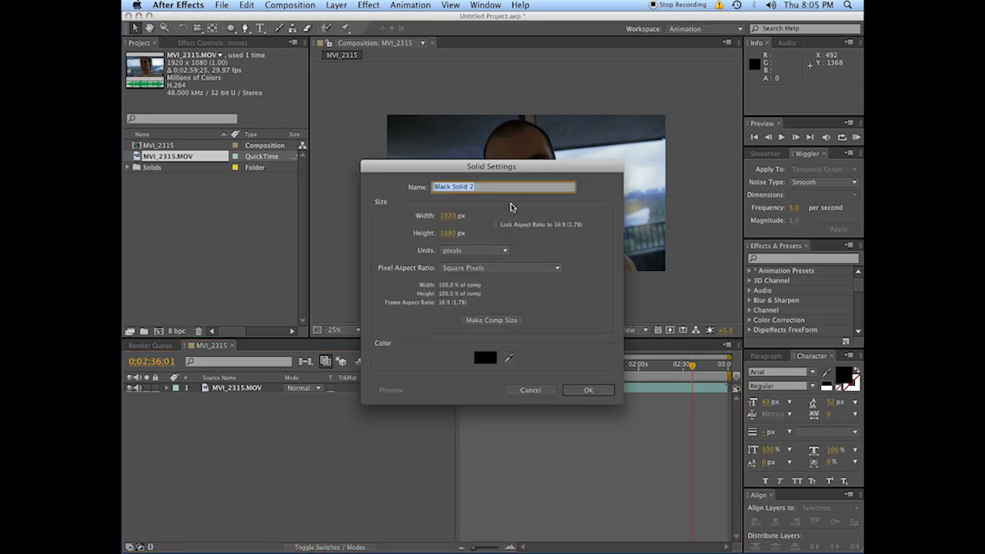
left_click(588, 389)
left_click(778, 259)
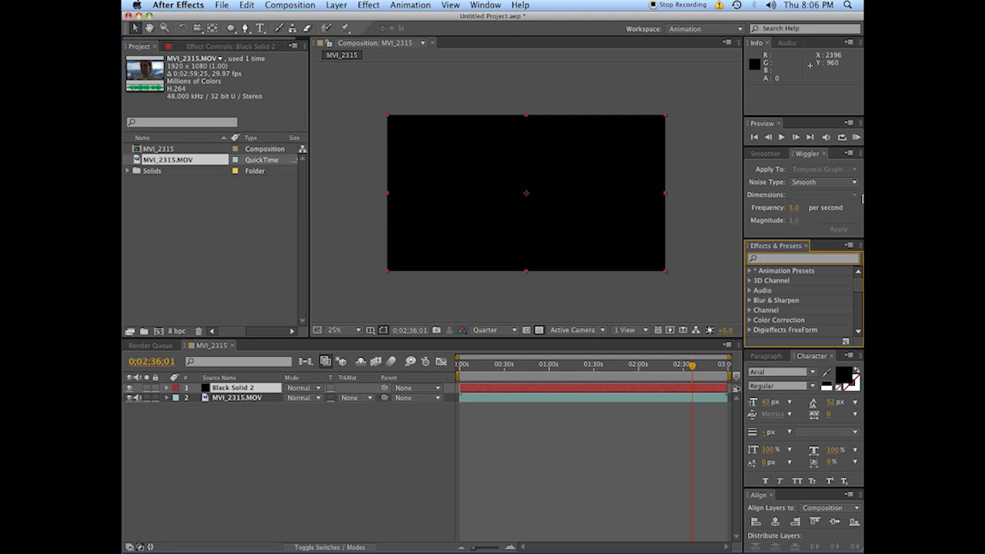
type("circle")
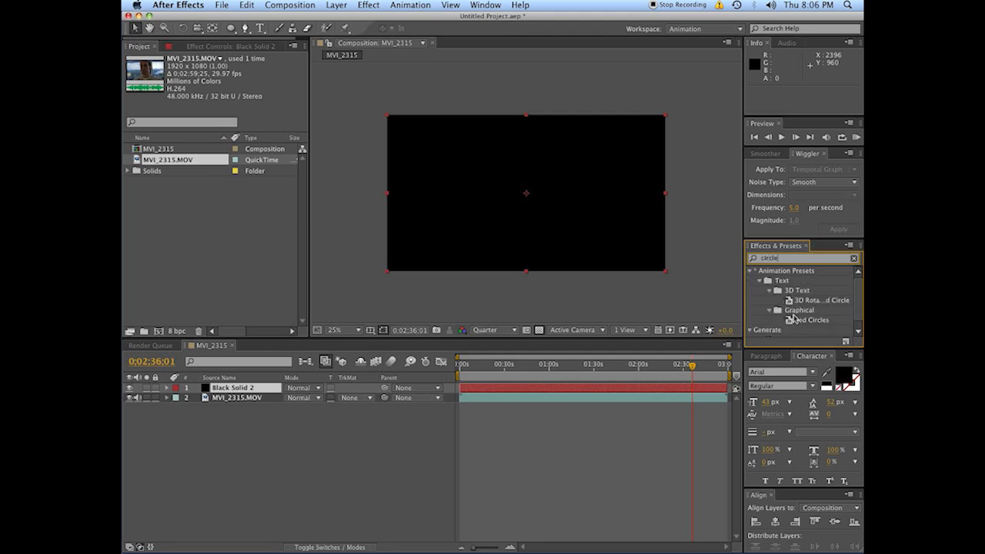
scroll(793, 320, "down", 1)
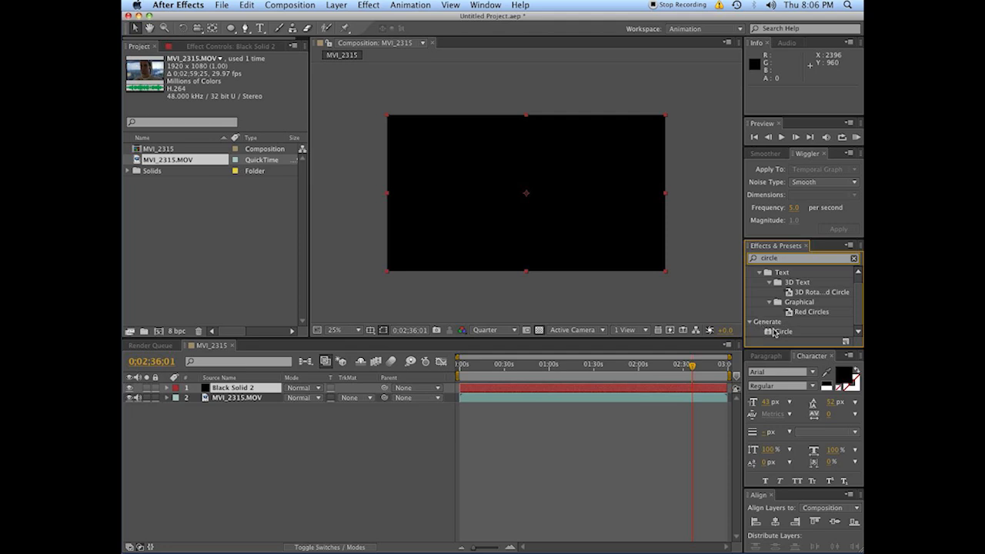
double_click(783, 331)
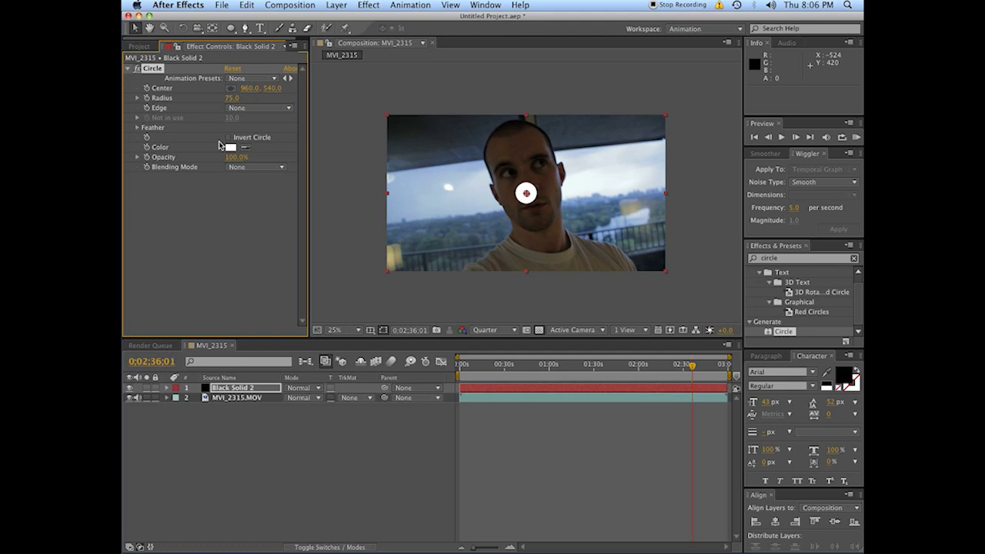
Step: Invert the Circle effect, set its colour to black and enlarge the radius to 616
left_click(228, 137)
left_click(230, 147)
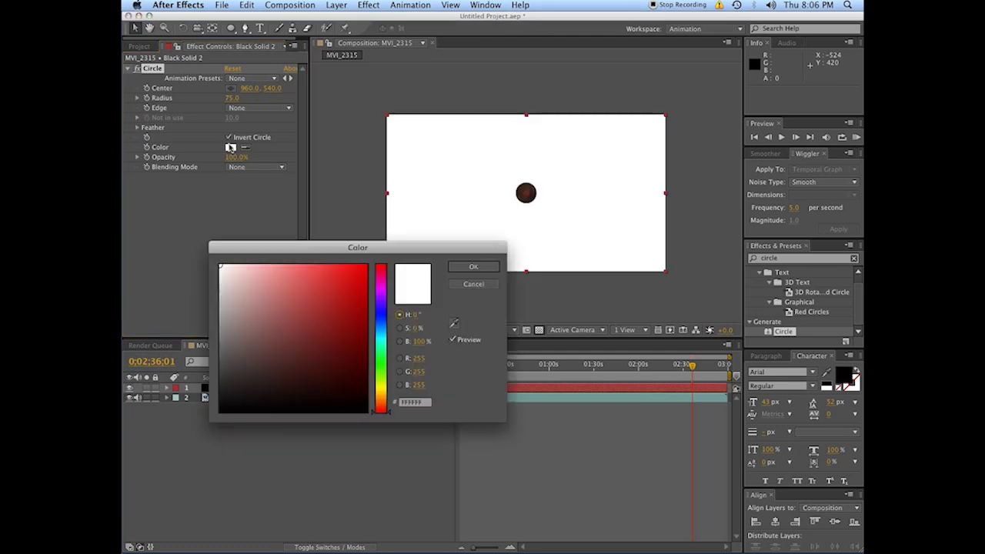
left_click_drag(277, 345, 219, 412)
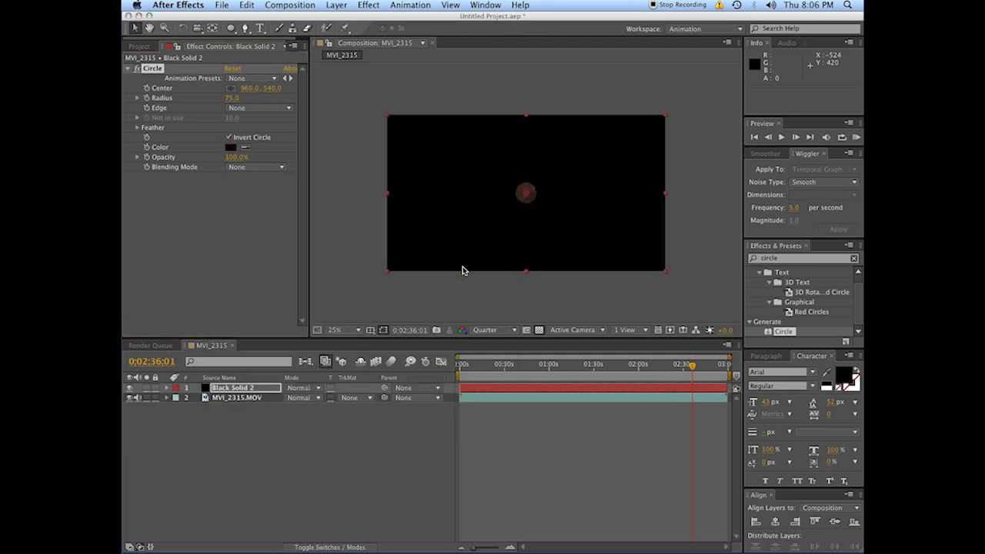
left_click(461, 268)
left_click(231, 149)
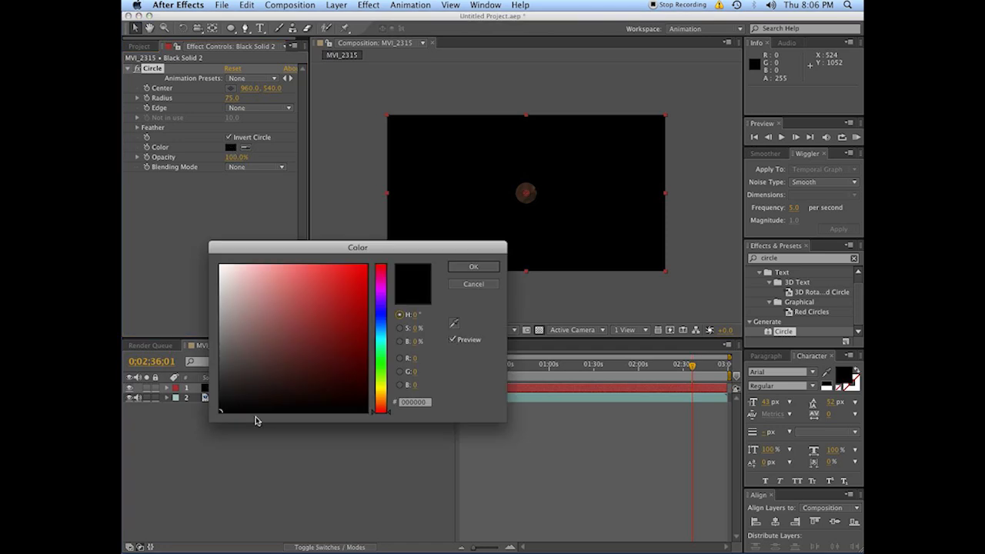
left_click(464, 267)
left_click_drag(234, 103, 341, 93)
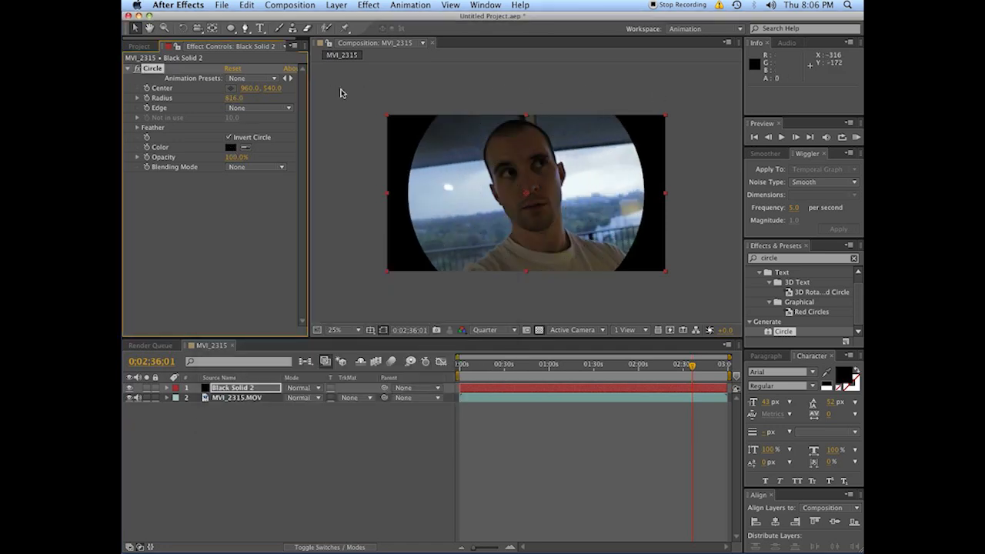
Step: Set the circle's radius to 1080 and its outer feather edge to 360
left_click(137, 127)
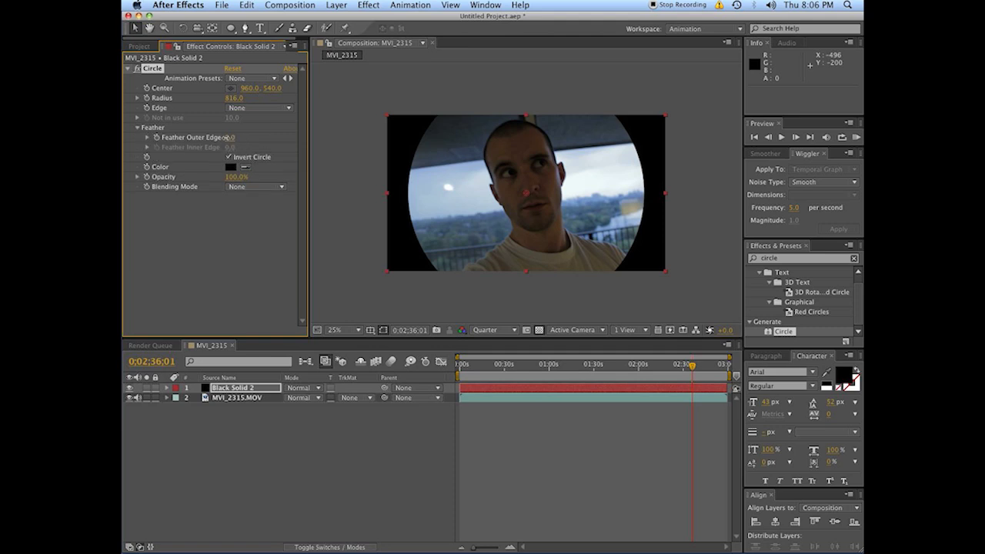
left_click_drag(229, 137, 354, 131)
left_click_drag(233, 99, 305, 98)
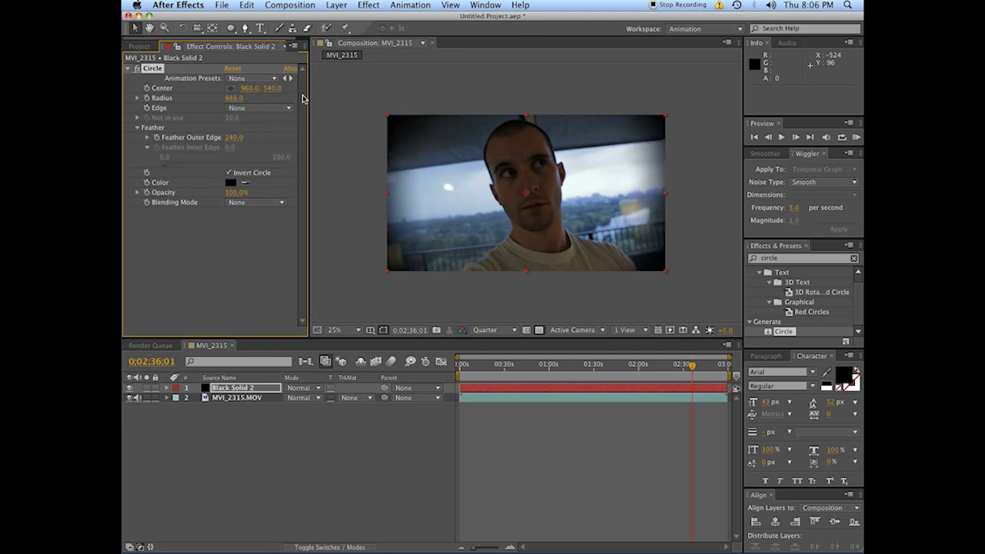
left_click(234, 98)
type("1080")
key("Return")
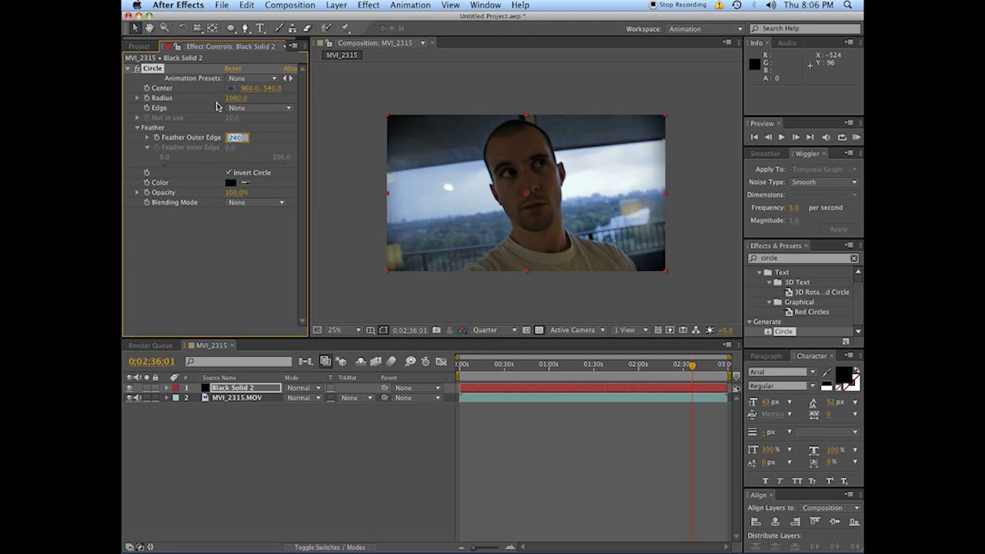
left_click(233, 137)
type("360")
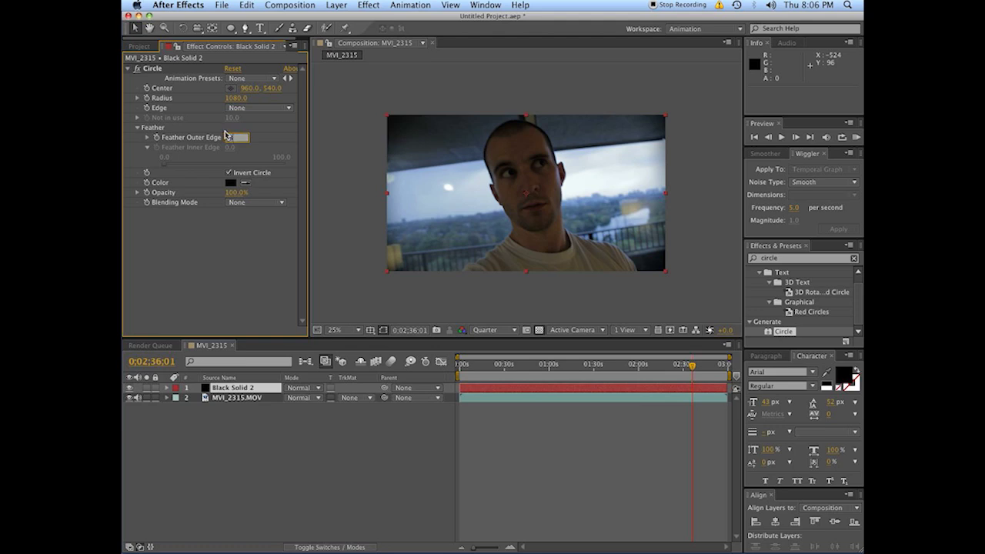
key("Return")
Step: Hide and re-show the vignette layer to compare it against the footage
left_click(235, 279)
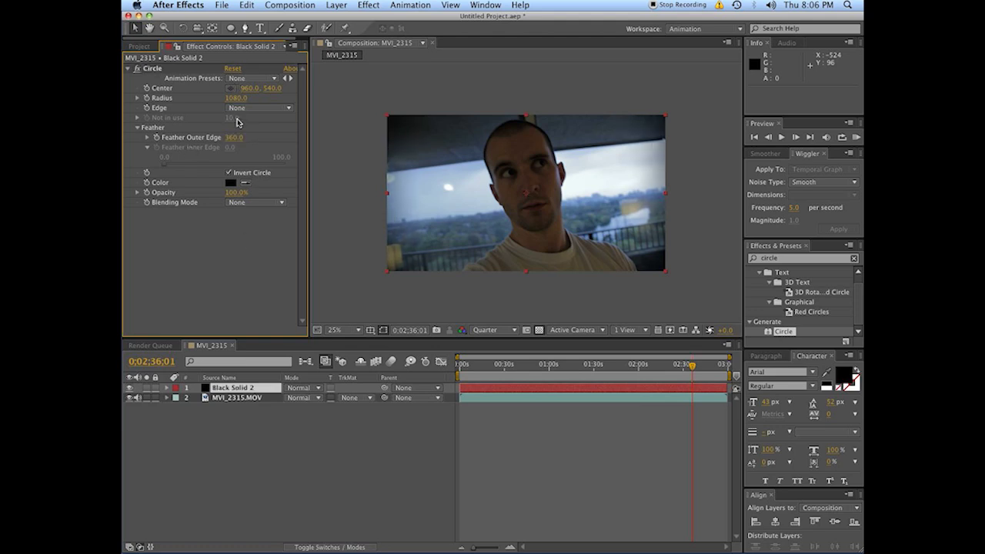
left_click(129, 388)
left_click(128, 388)
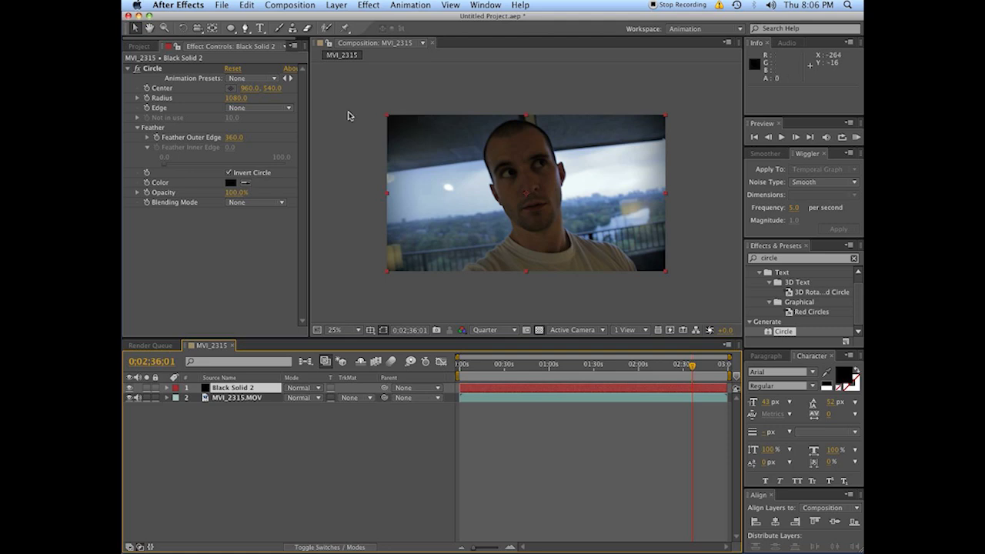
Step: Save Black Solid 2's Circle settings as an animation preset named 'Vinny vignette'
left_click(268, 79)
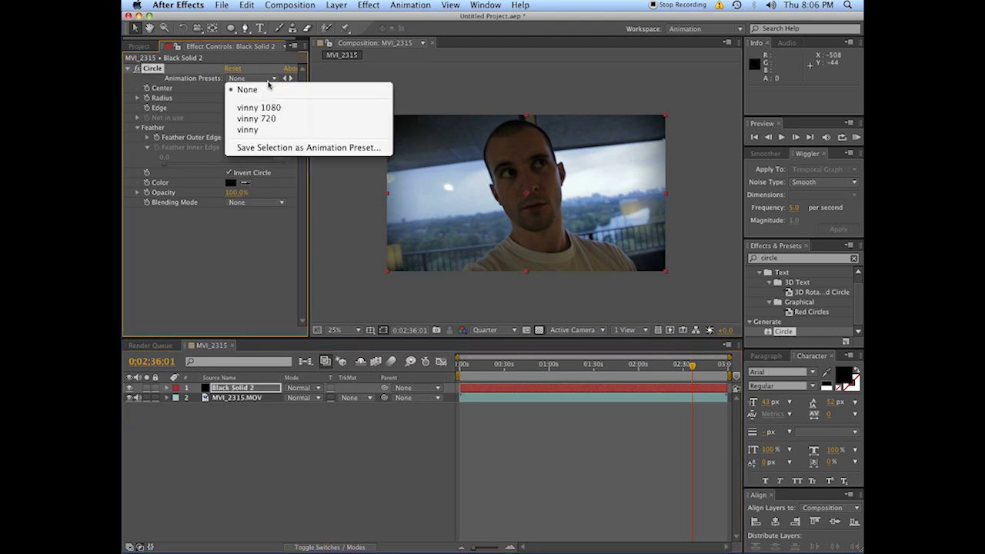
left_click(269, 83)
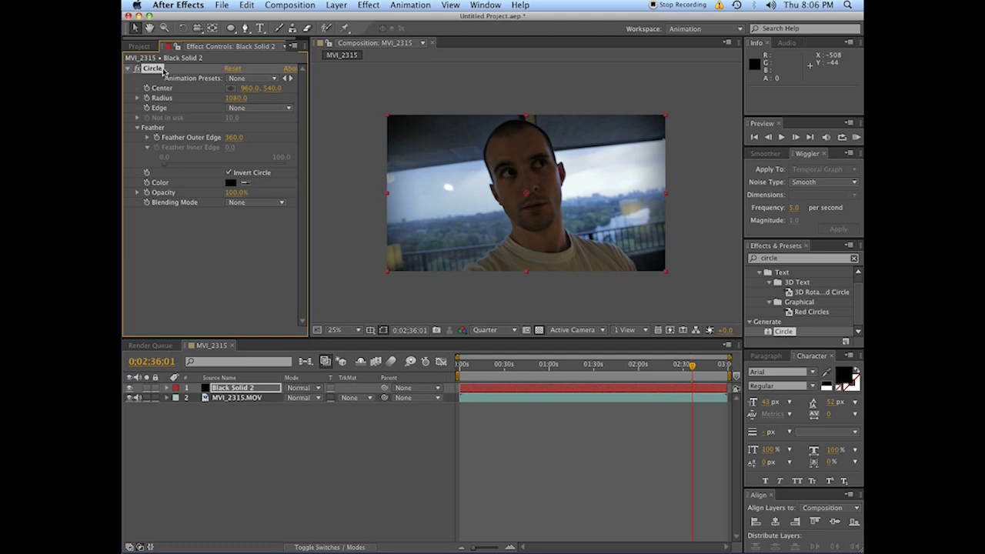
left_click(256, 80)
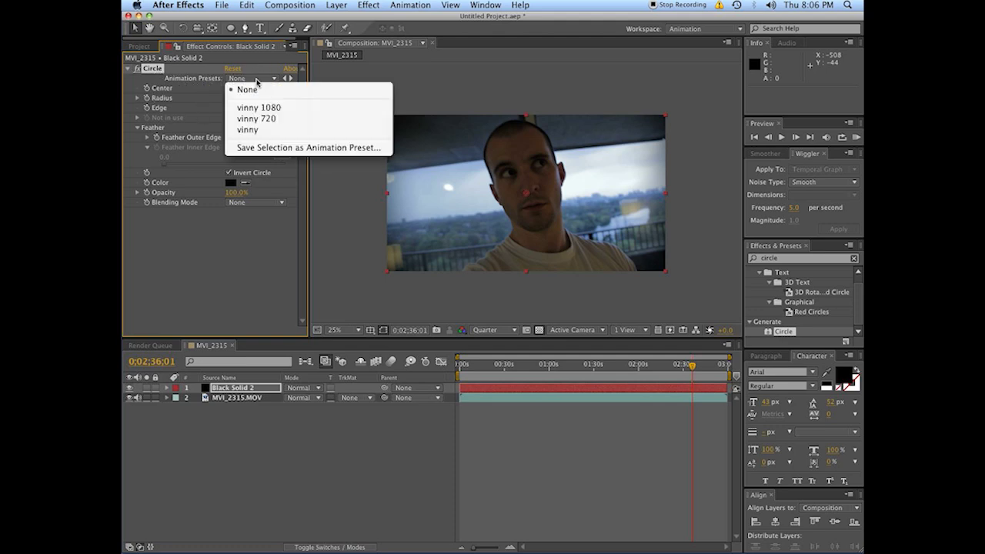
left_click(342, 148)
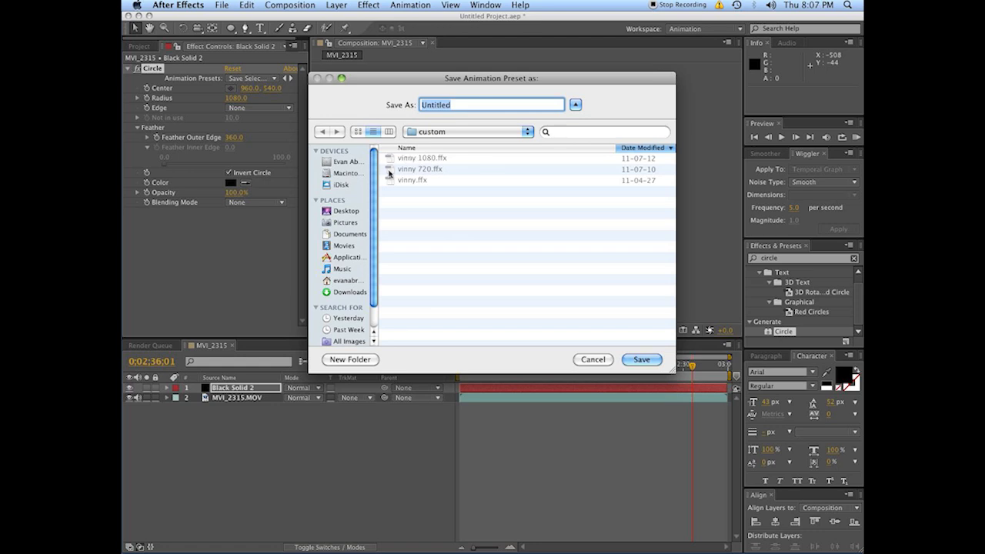
double_click(462, 105)
type("Vinny ")
type("vignette")
key("Return")
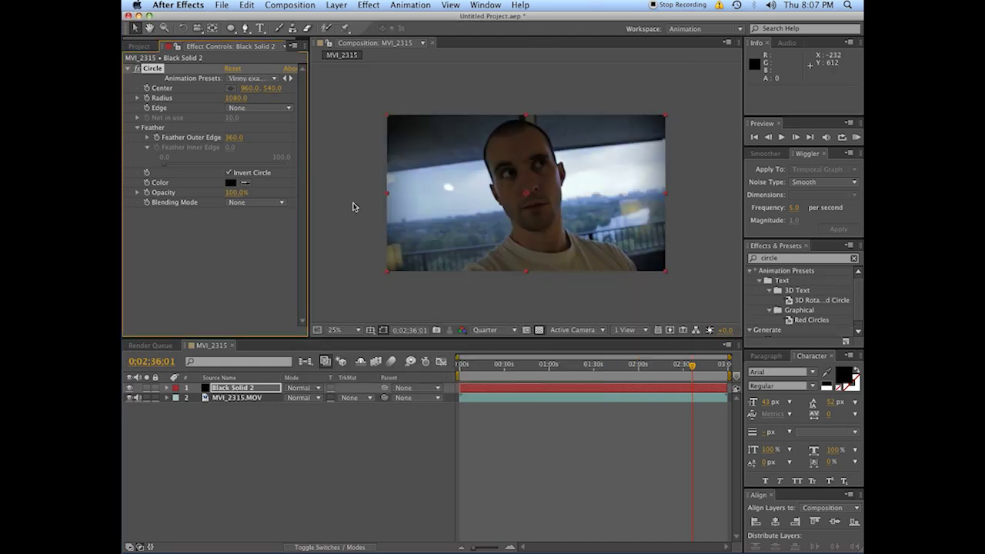
left_click(257, 455)
left_click(257, 390)
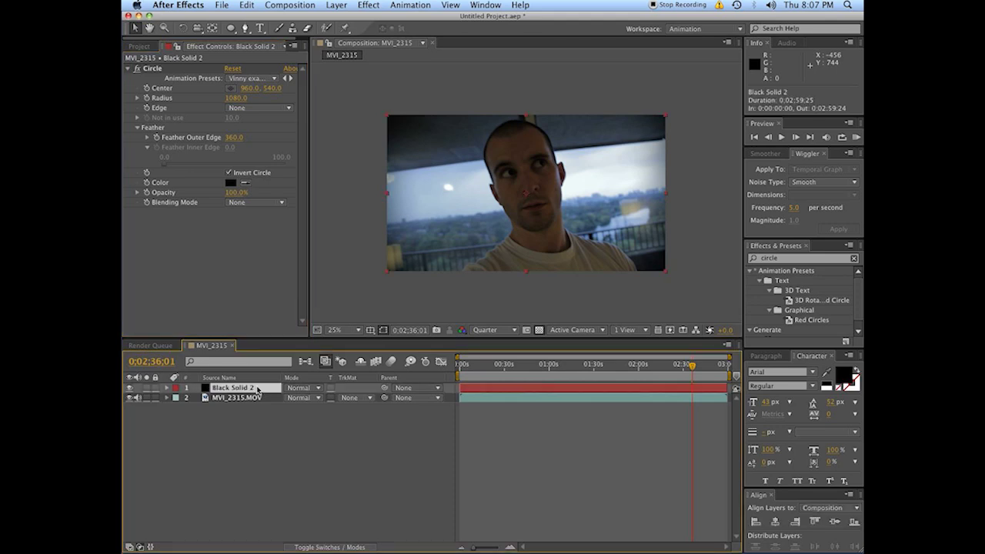
Step: Delete Black Solid 2 and create a new black solid, Black Solid 3
key("Delete")
right_click(257, 437)
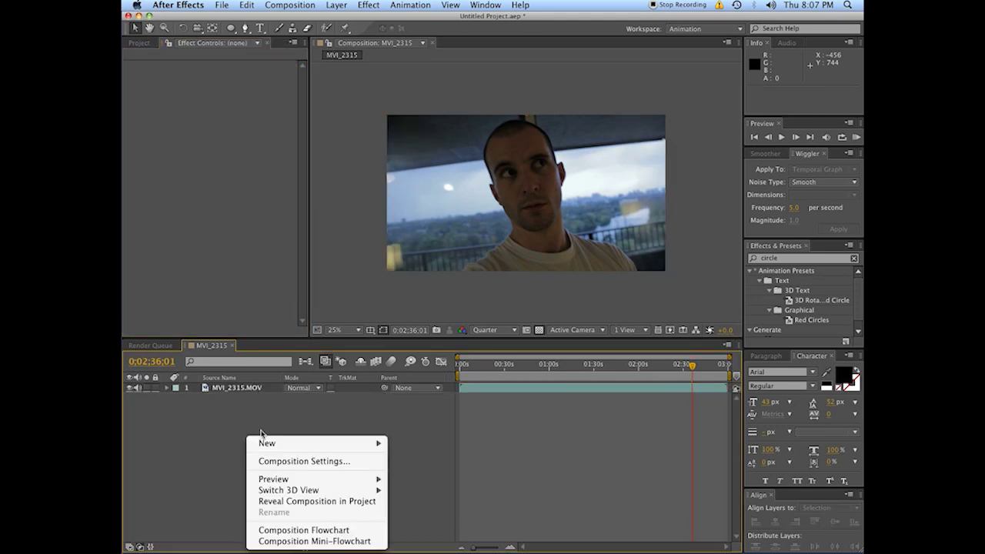
mouse_move(282, 442)
left_click(438, 471)
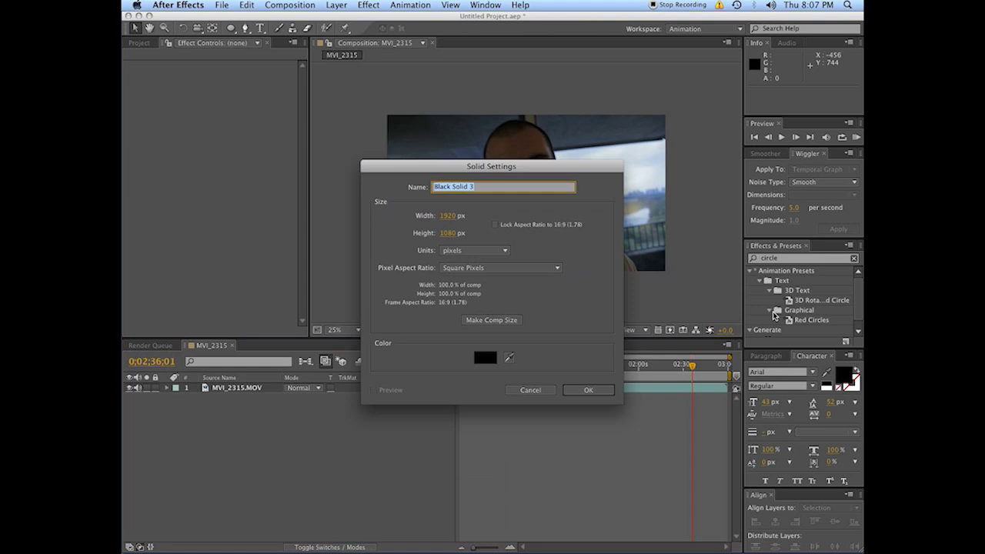
key("Return")
Step: Search 'vinny' in Effects & Presets and apply the vinny 1080 preset to Black Solid 3
left_click(775, 259)
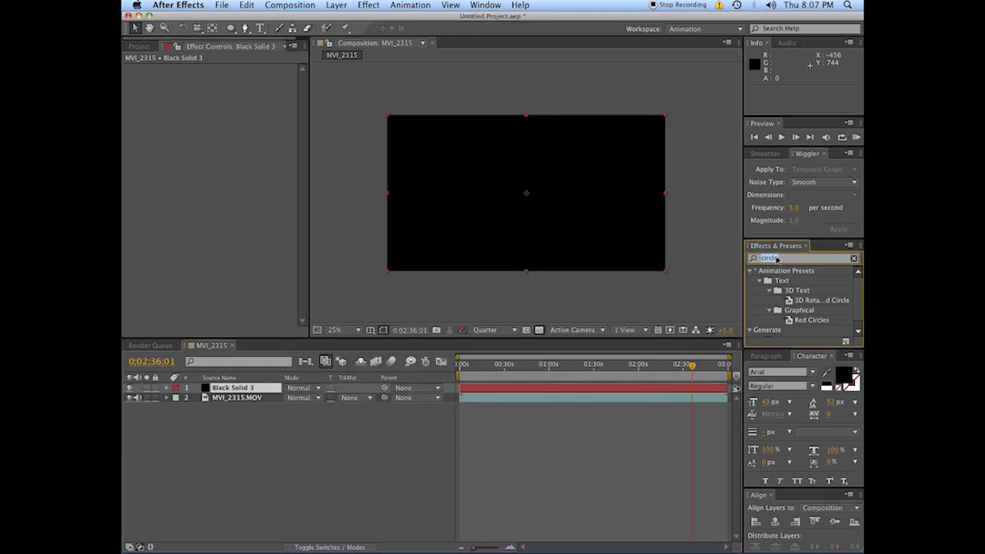
key("BackSpace")
type("vinny")
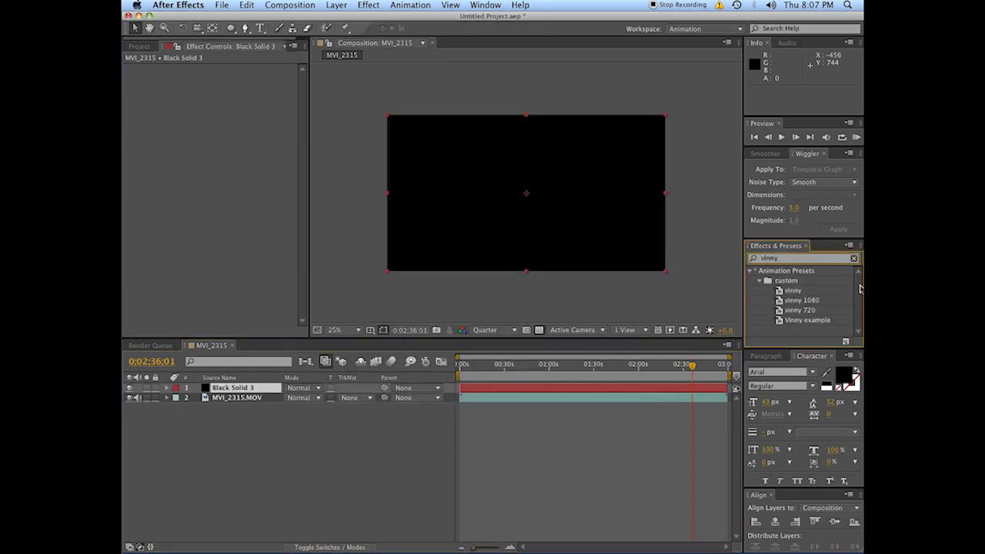
double_click(800, 299)
left_click(558, 401)
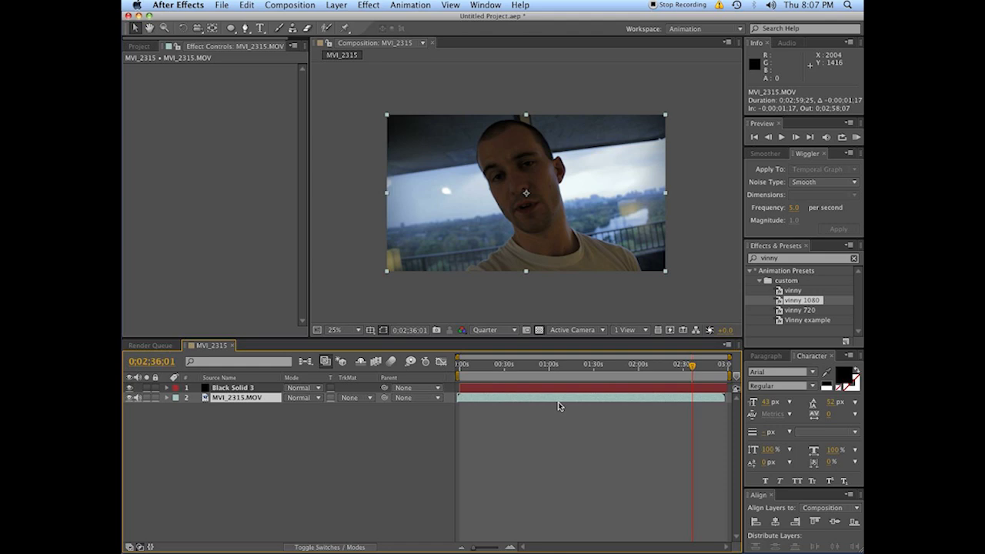
Step: Inspect Black Solid 3's Circle effect (1080 radius, 60% opacity) and browse the vinny presets
left_click(241, 388)
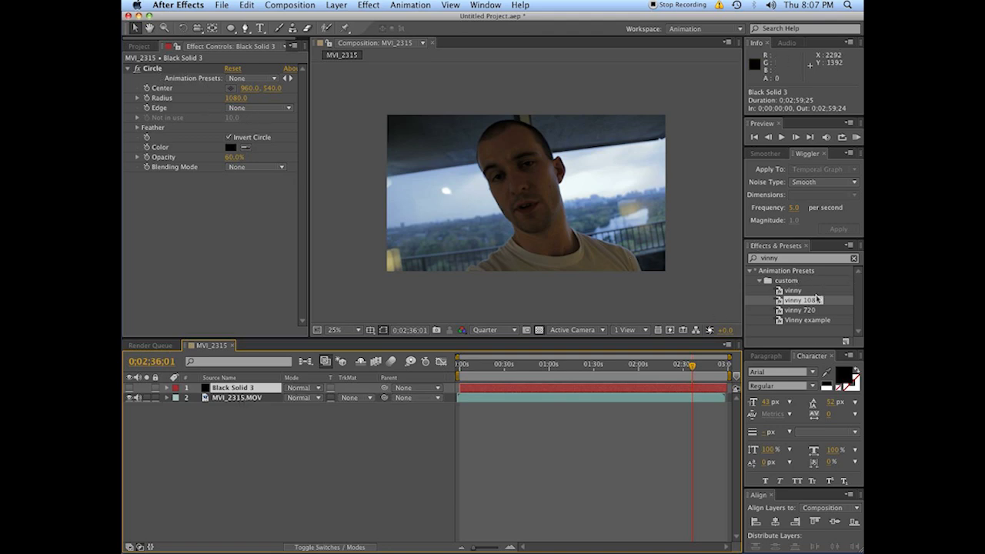
left_click(804, 321)
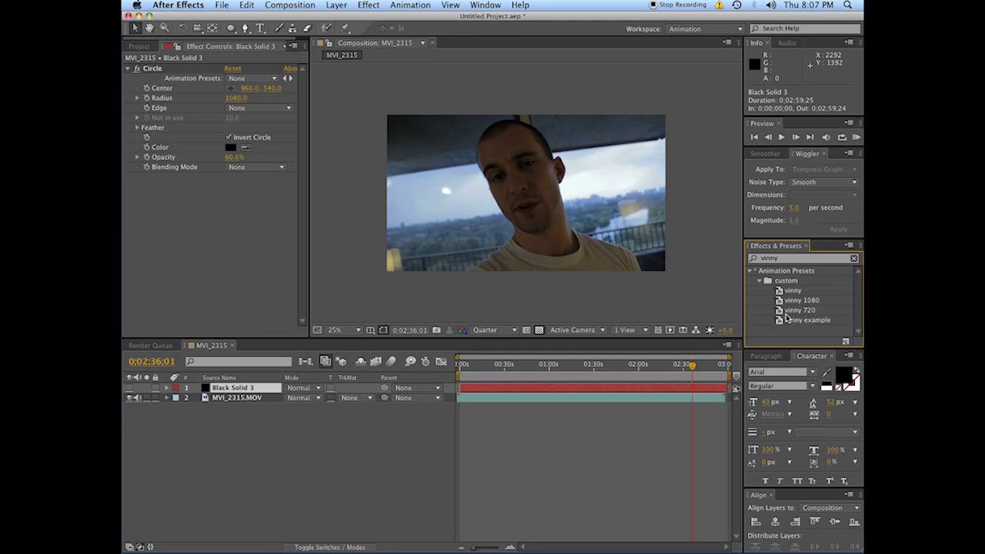
left_click(849, 246)
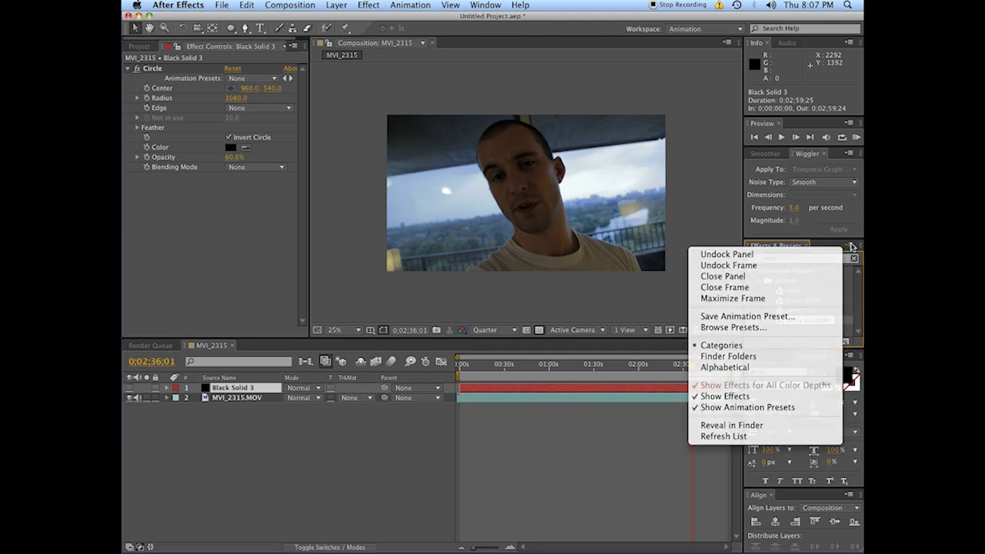
left_click(852, 258)
left_click(793, 291)
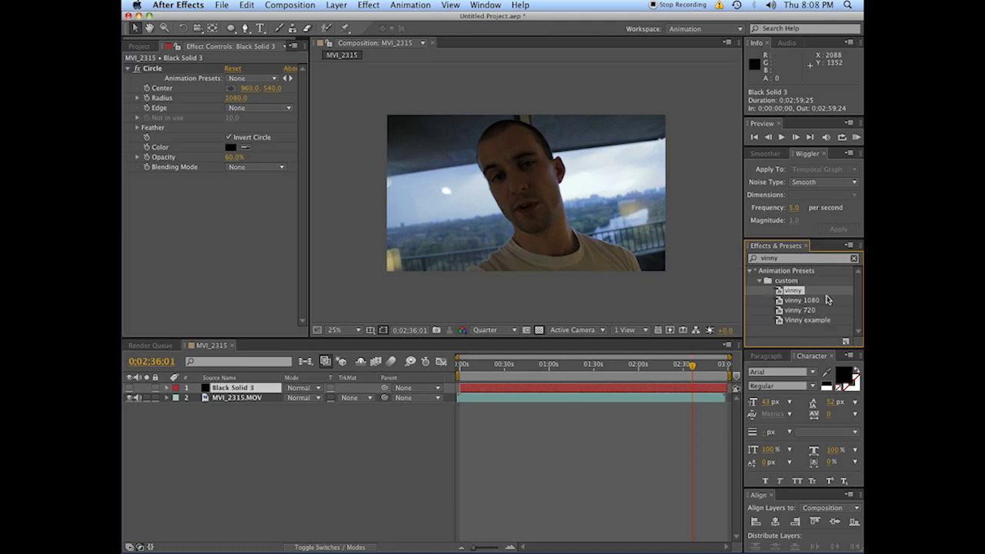
left_click(601, 446)
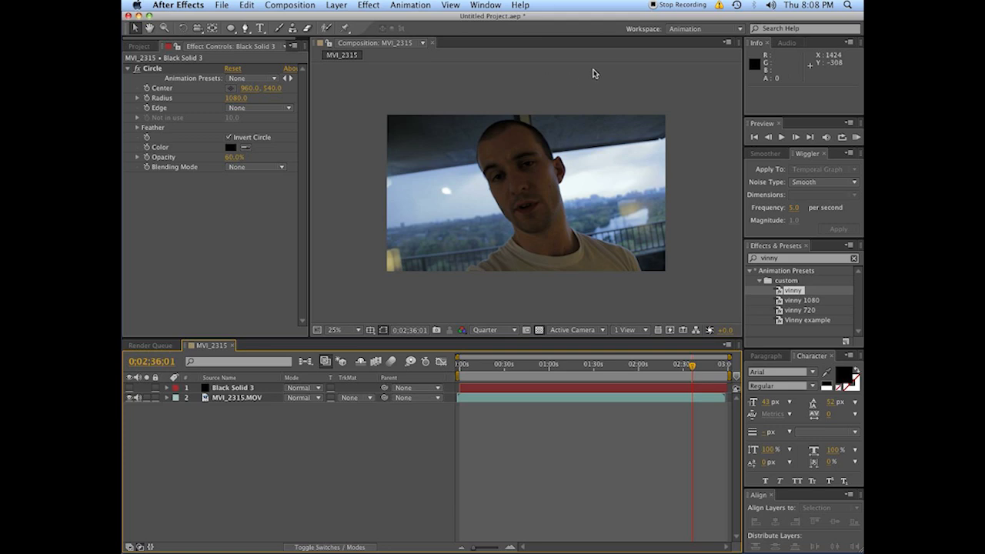
left_click(245, 388)
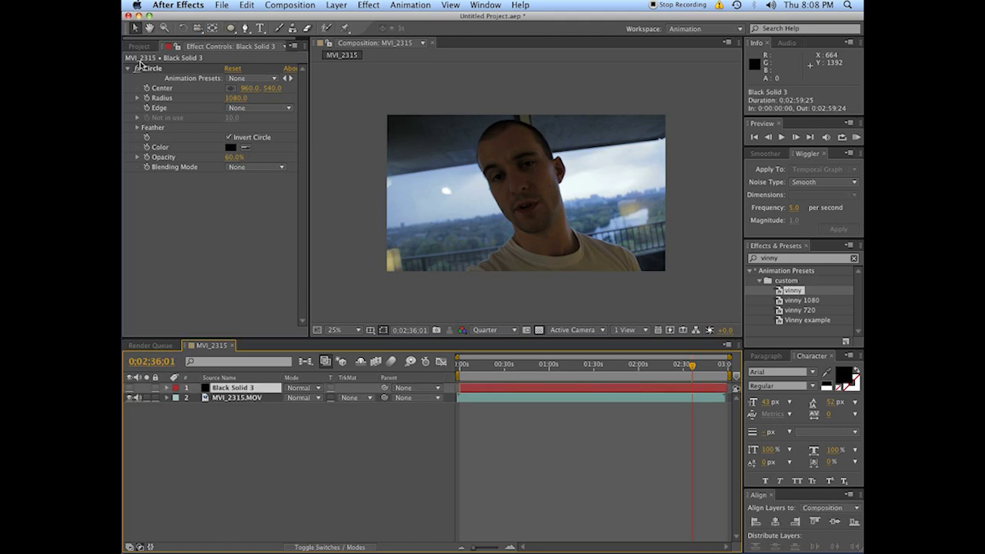
left_click(779, 260)
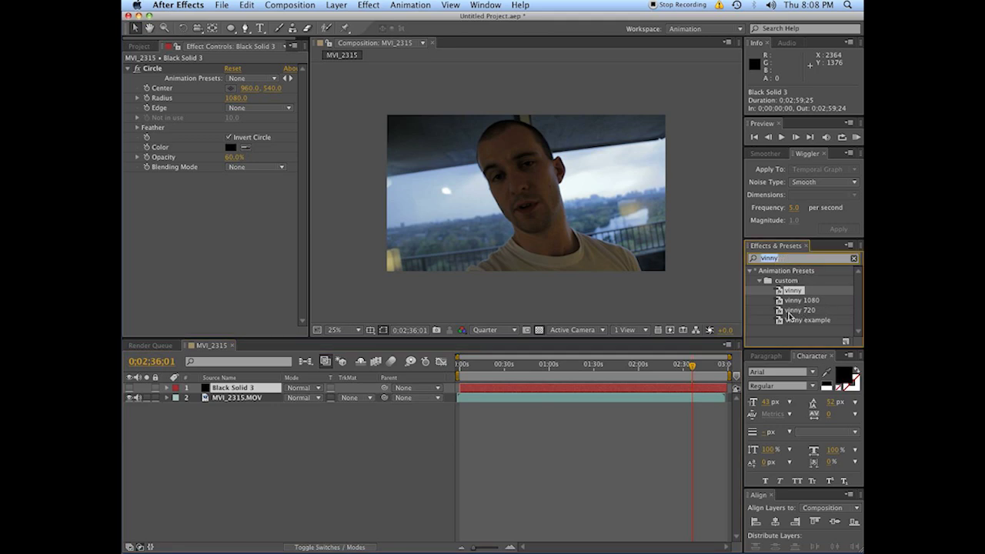
left_click(815, 319)
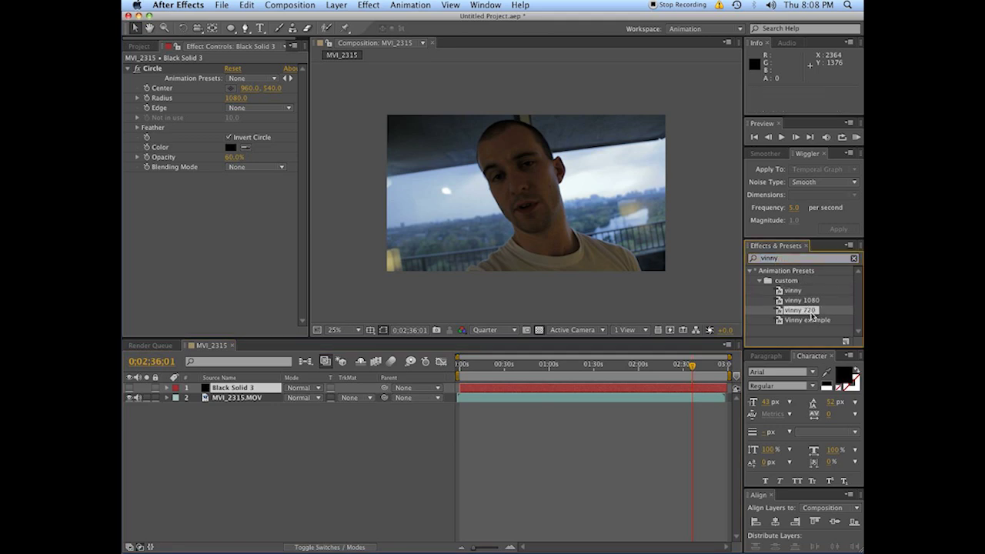
left_click(812, 301)
left_click(806, 311)
left_click(805, 319)
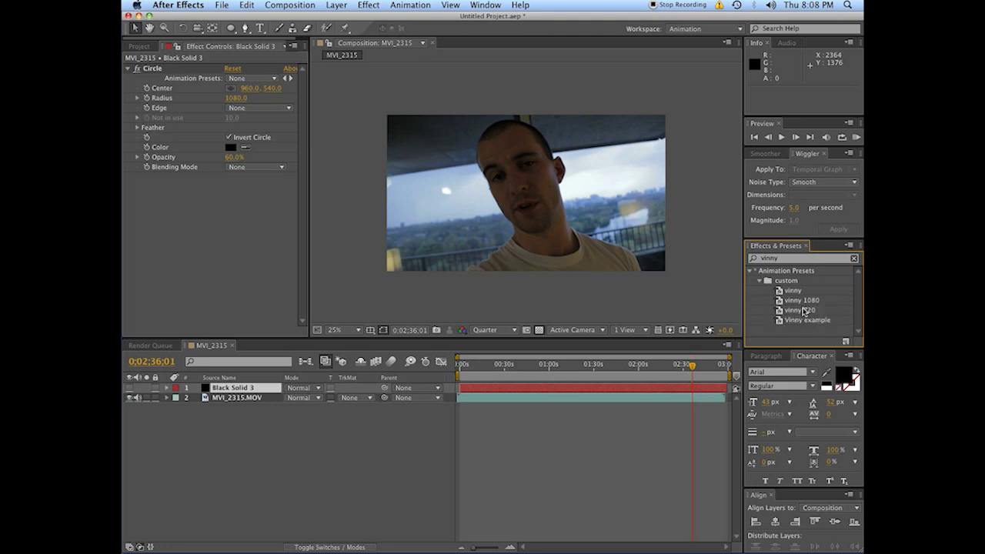
left_click(804, 310)
left_click(804, 300)
left_click(802, 332)
left_click(782, 260)
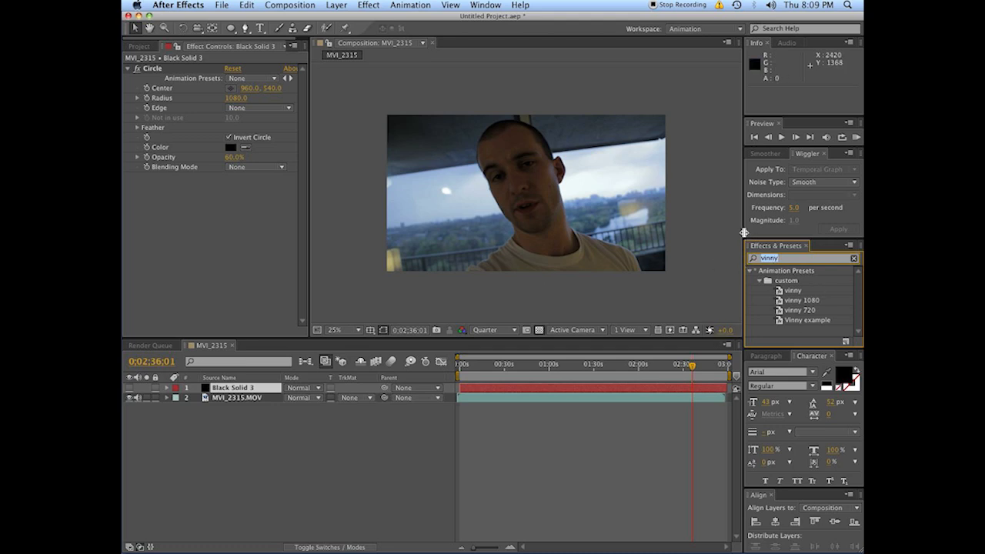
left_click(387, 438)
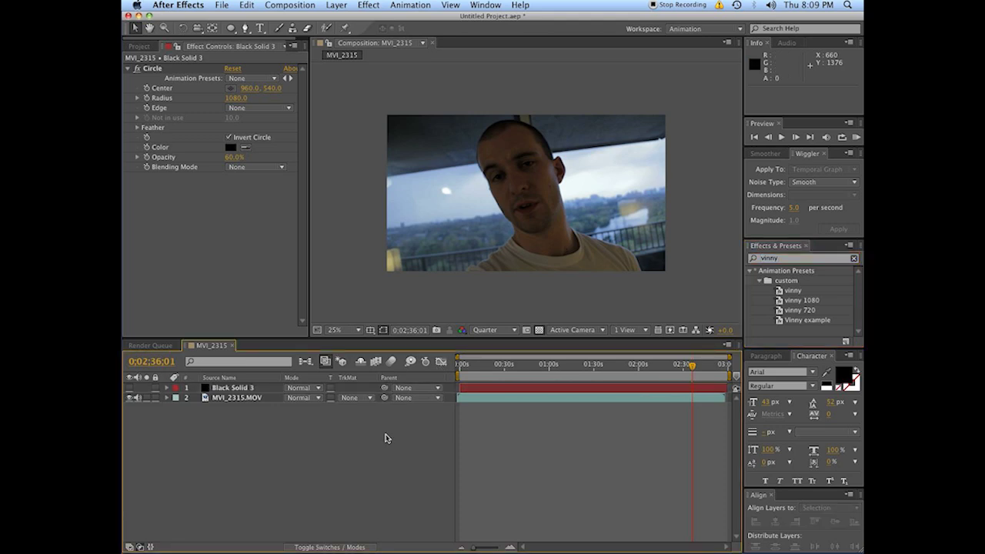